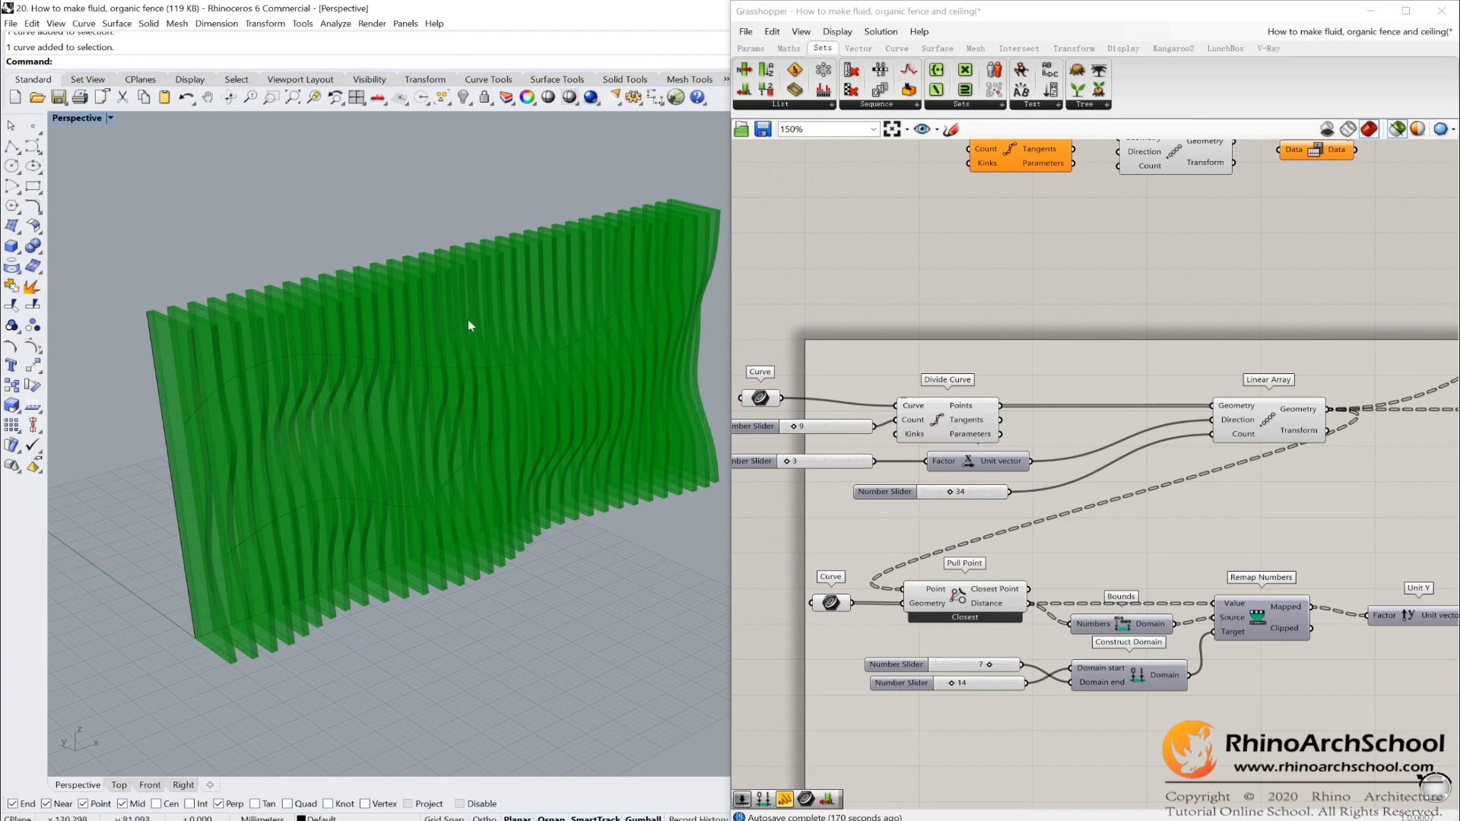
Examine the unconnected Divide Curve, Linear Array and Flip Matrix components above the main definition
right_click_drag(1184, 272, 1071, 422)
left_click(1070, 422)
scroll(919, 365, "up", 4)
scroll(970, 321, "up", 3)
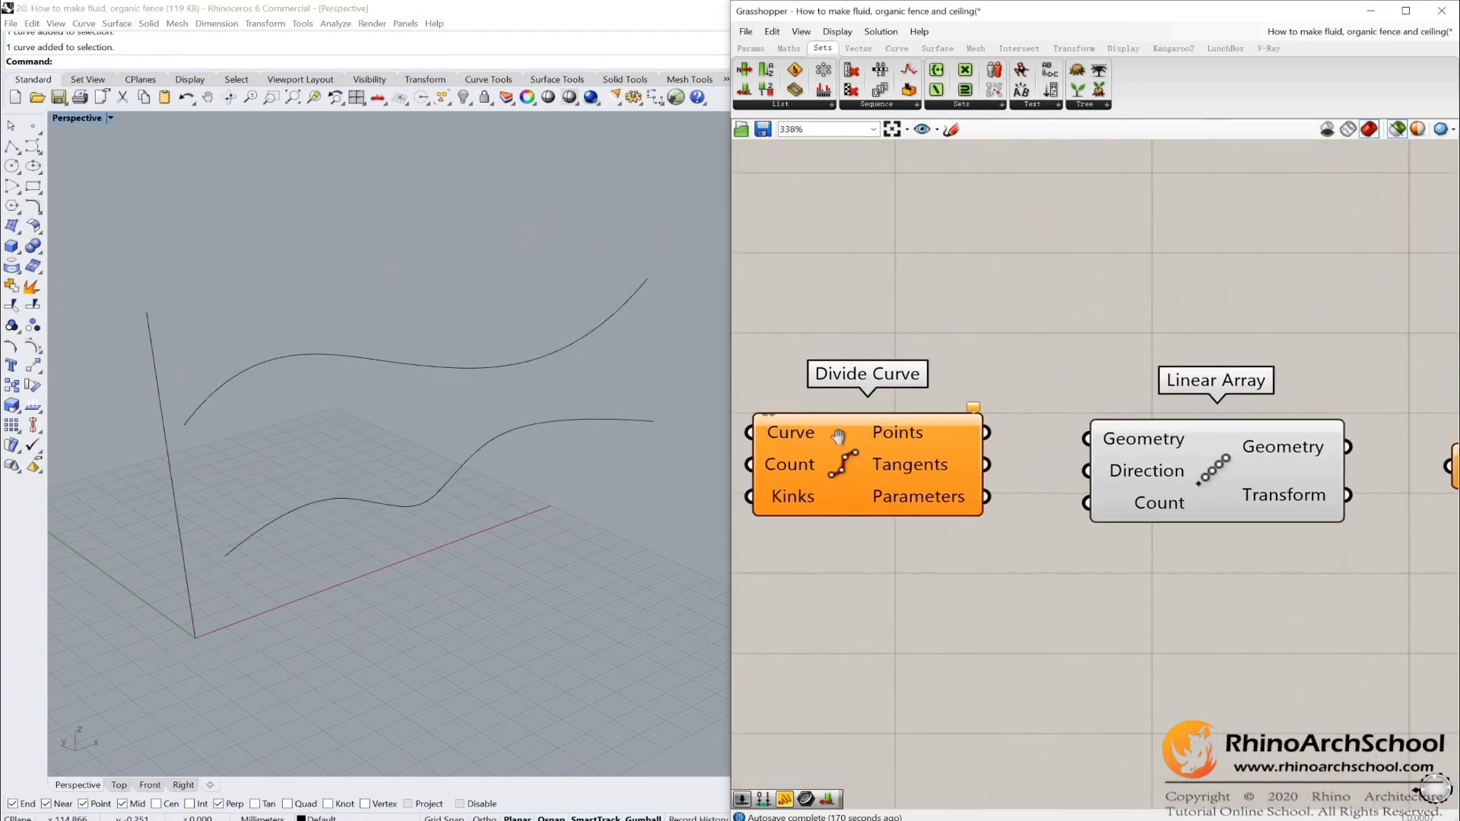
right_click_drag(837, 435, 877, 439)
scroll(806, 249, "down", 2)
left_click_drag(1396, 267, 855, 459)
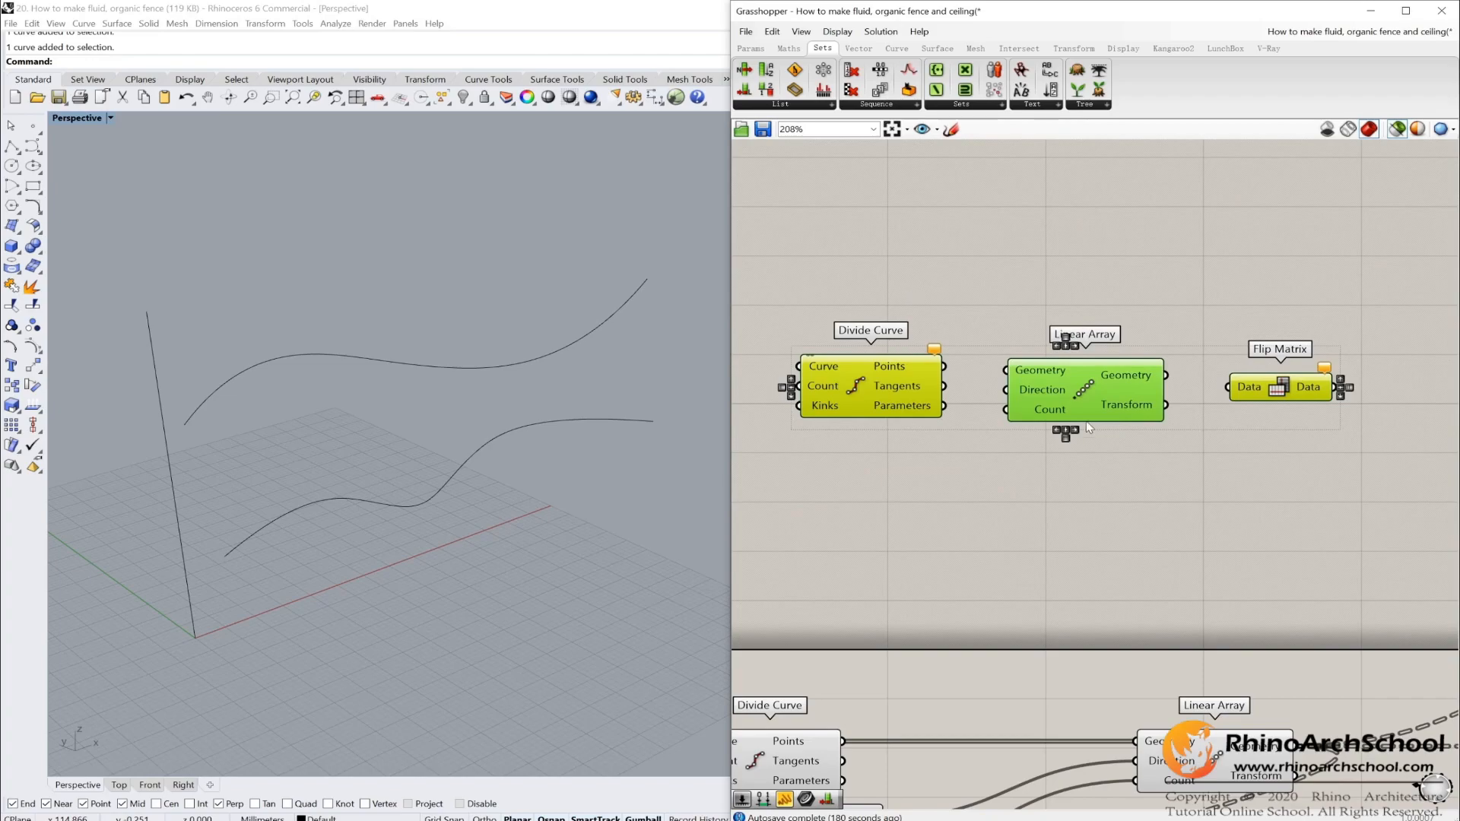
left_click(1115, 405)
right_click_drag(1315, 477, 1120, 468)
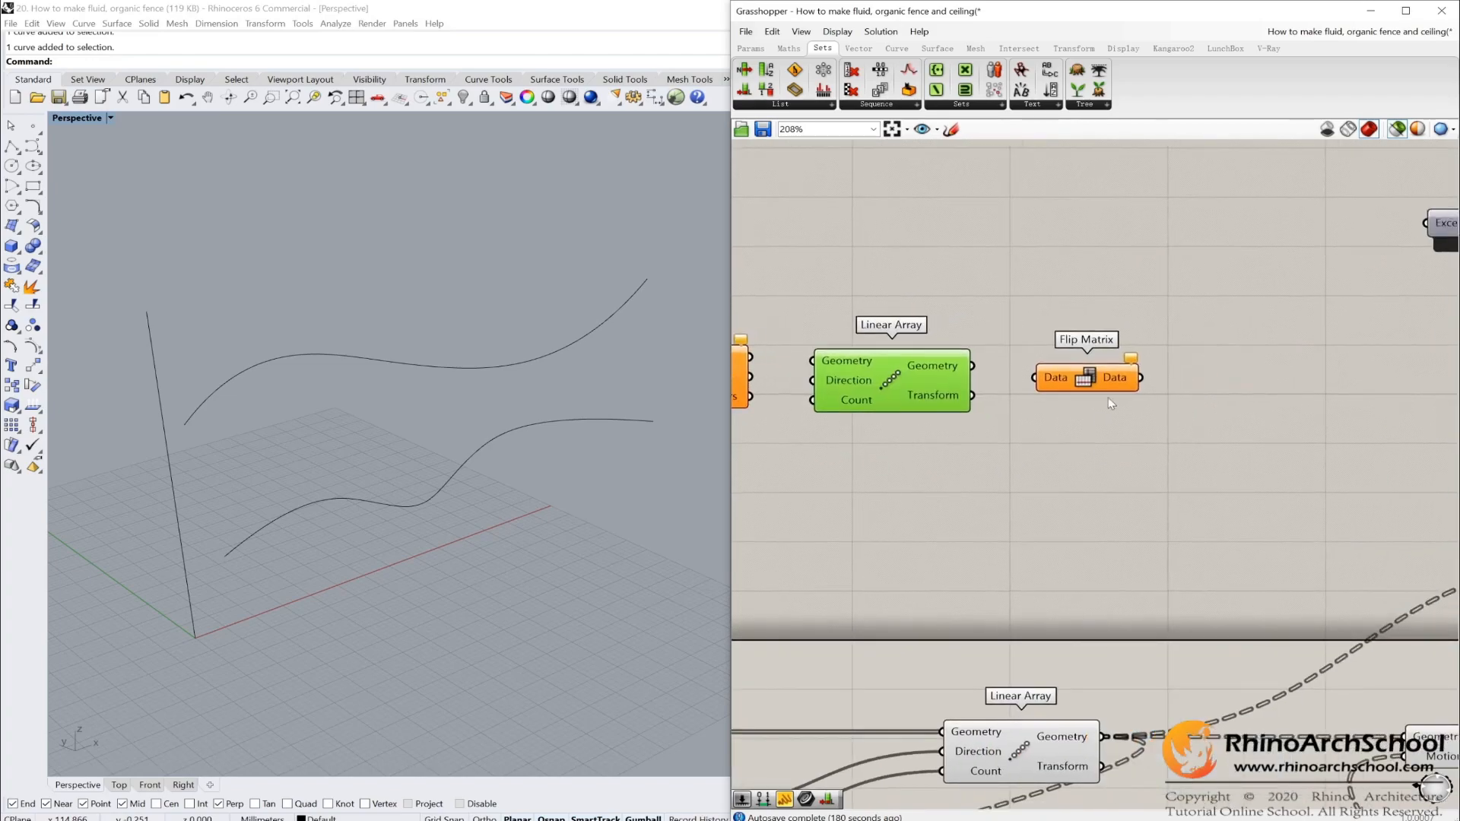
left_click(1107, 379)
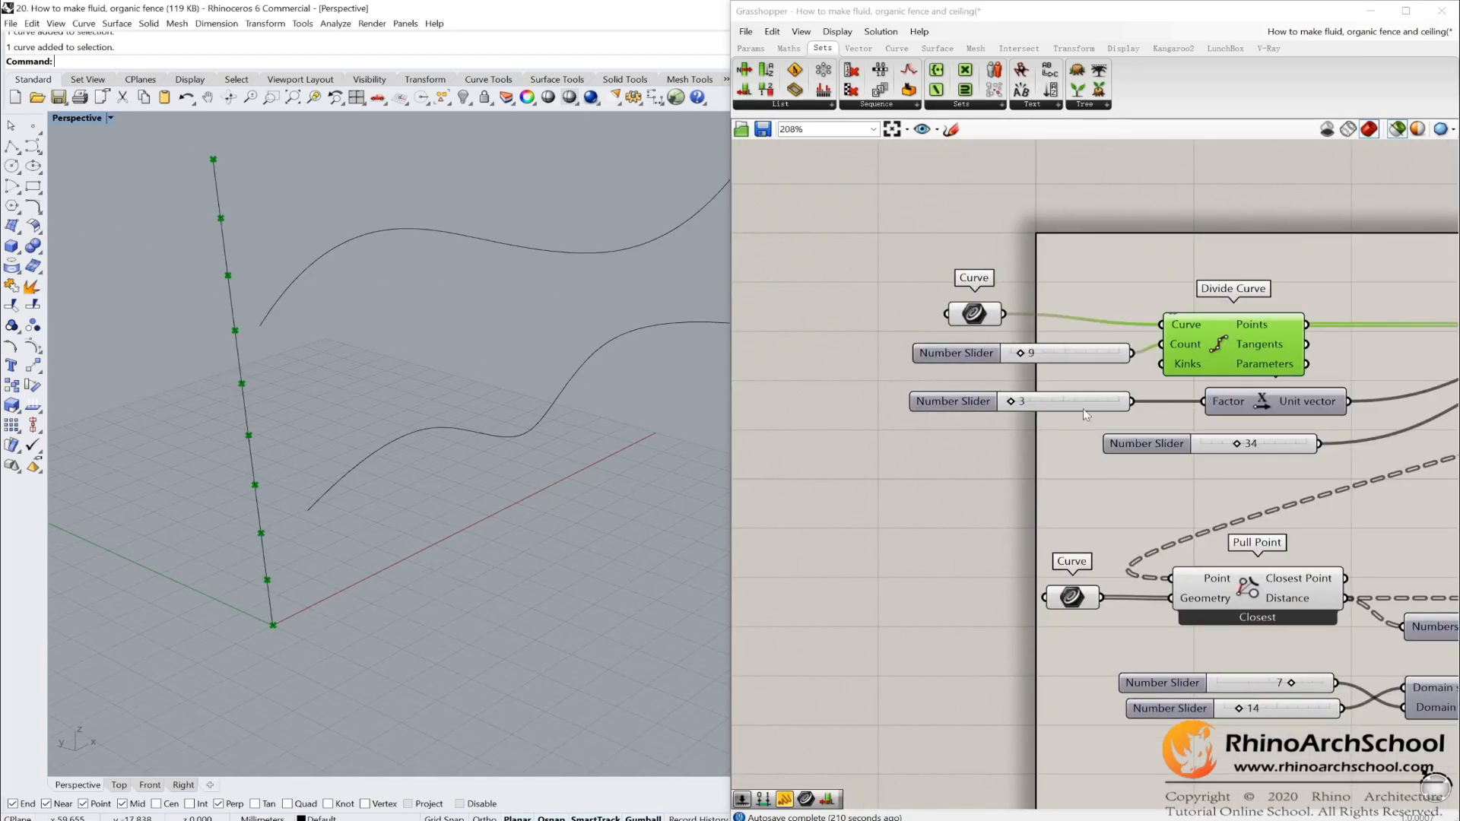
Select the straight upright curve in Rhino and inspect the Curve parameter feeding Divide Curve in Grasshopper
left_click_drag(536, 514, 189, 231)
key("Escape")
left_click(224, 241)
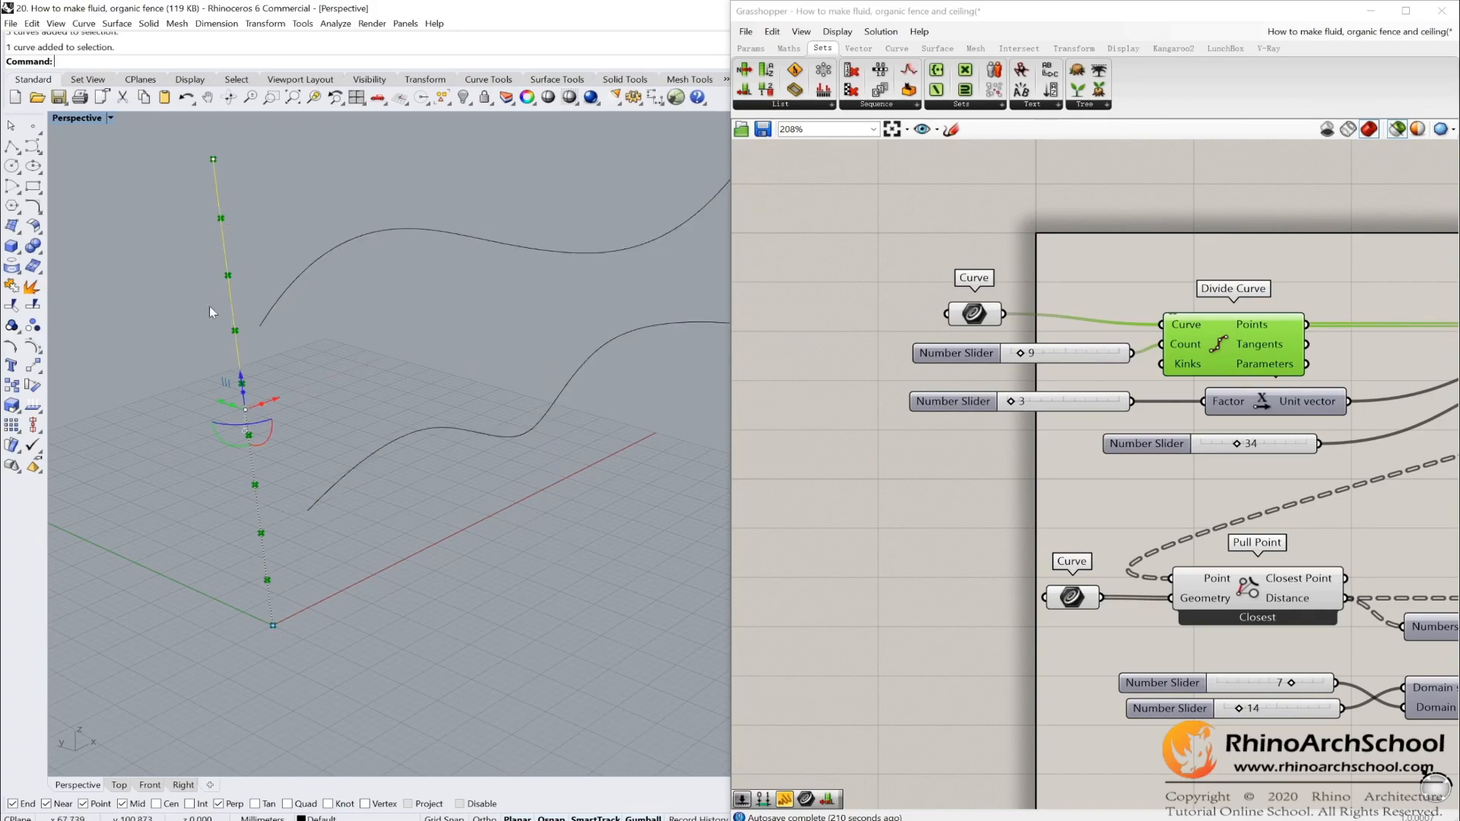
scroll(991, 315, "up", 4)
scroll(990, 316, "up", 2)
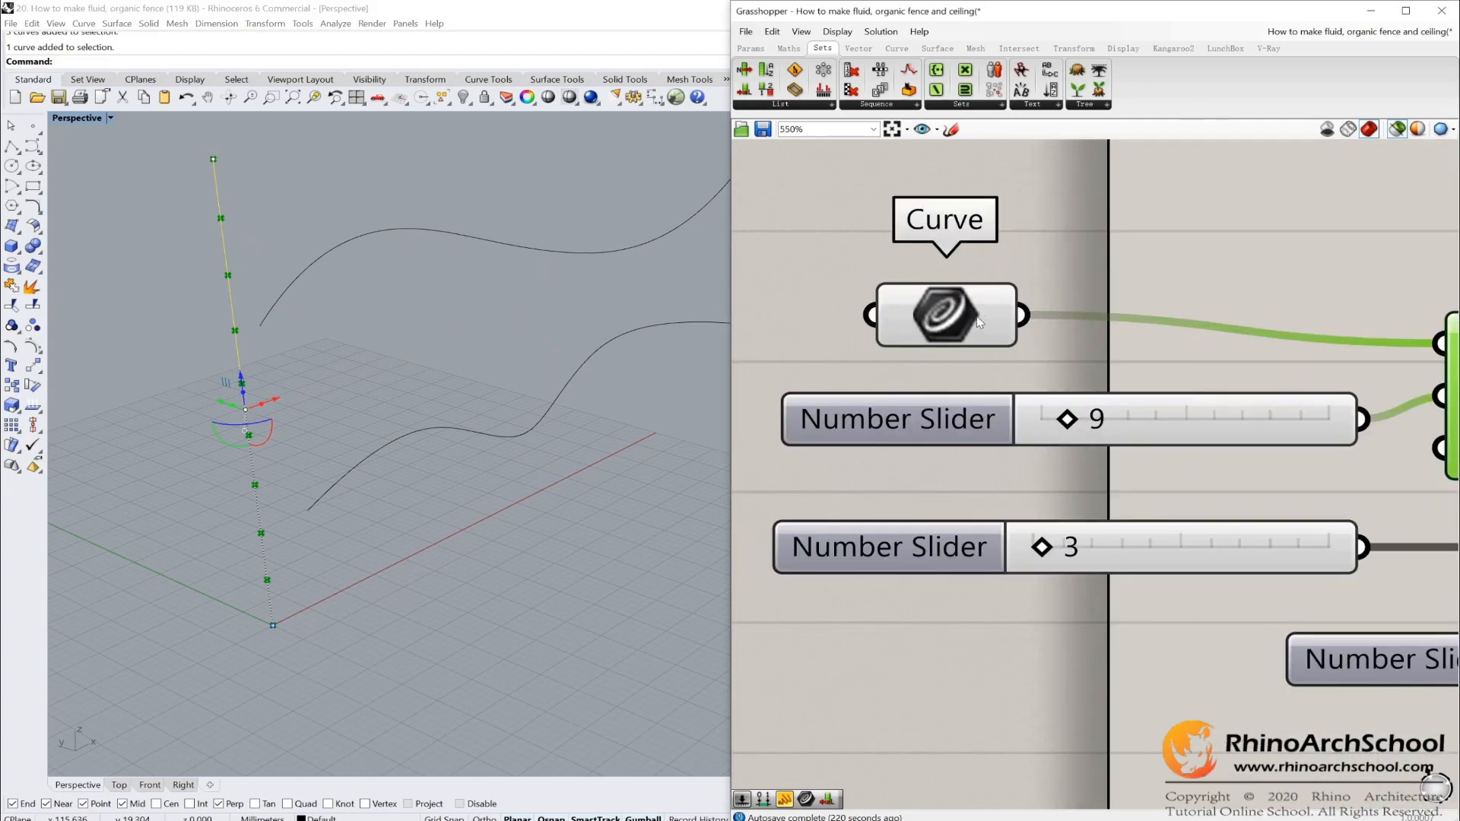
right_click(979, 317)
left_click(1262, 204)
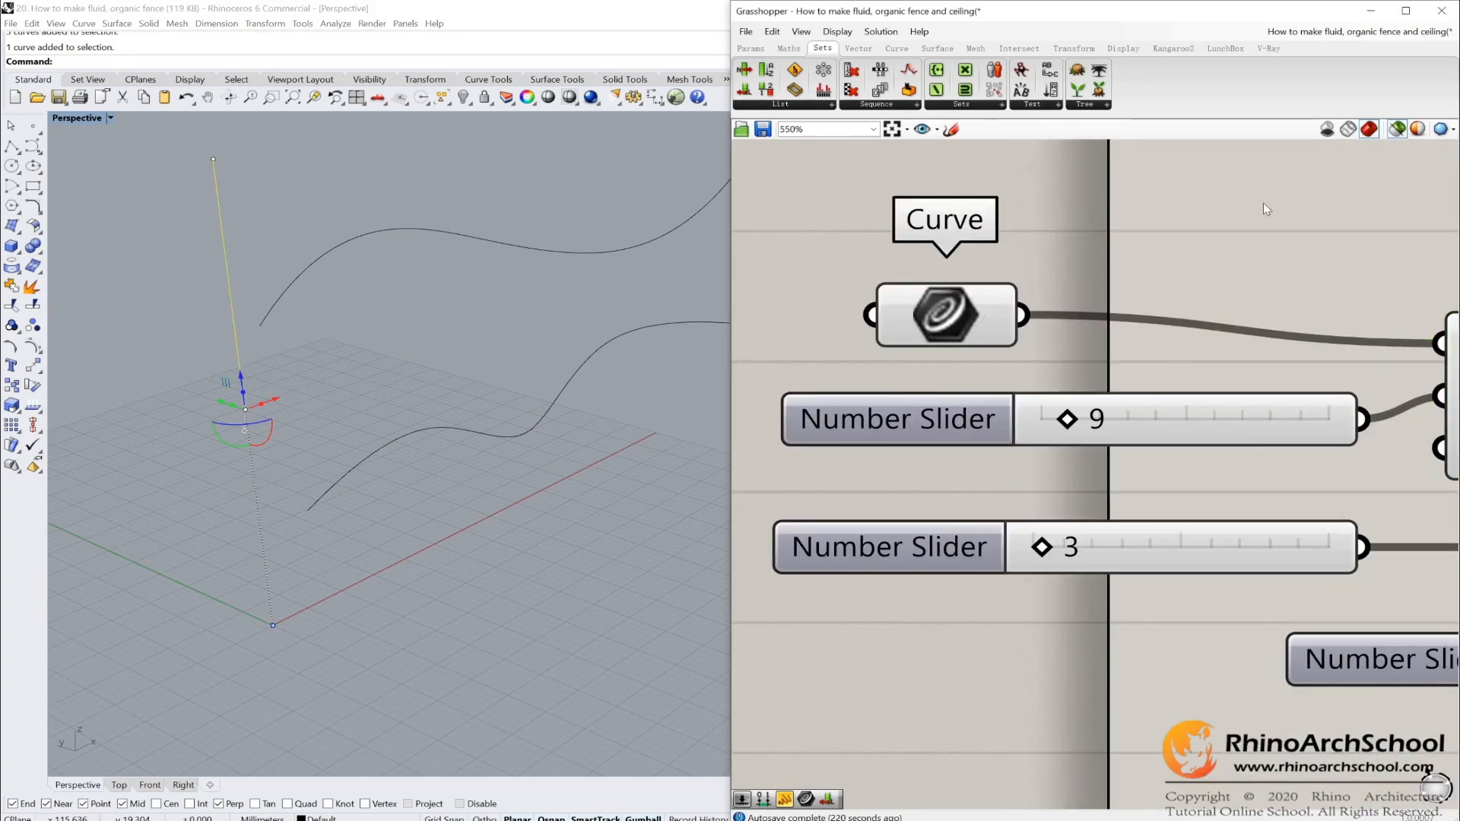
Preview the Divide Curve points along the straight upright curve and check the slider feeding its Count
right_click_drag(1285, 253, 1040, 322)
scroll(1027, 322, "down", 3)
right_click_drag(1130, 339, 1008, 296)
left_click(1207, 346)
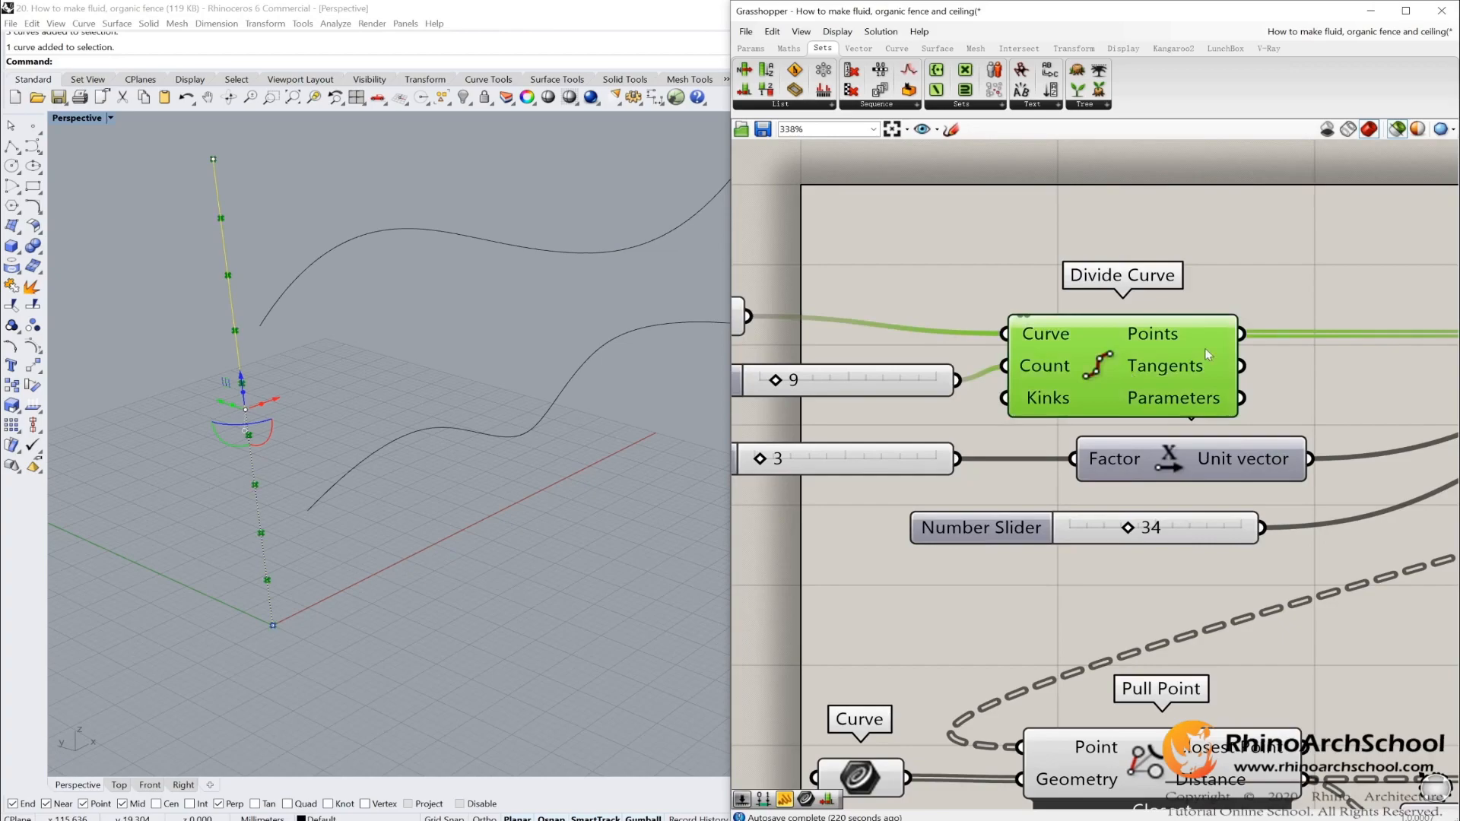
right_click_drag(1209, 345, 1107, 350)
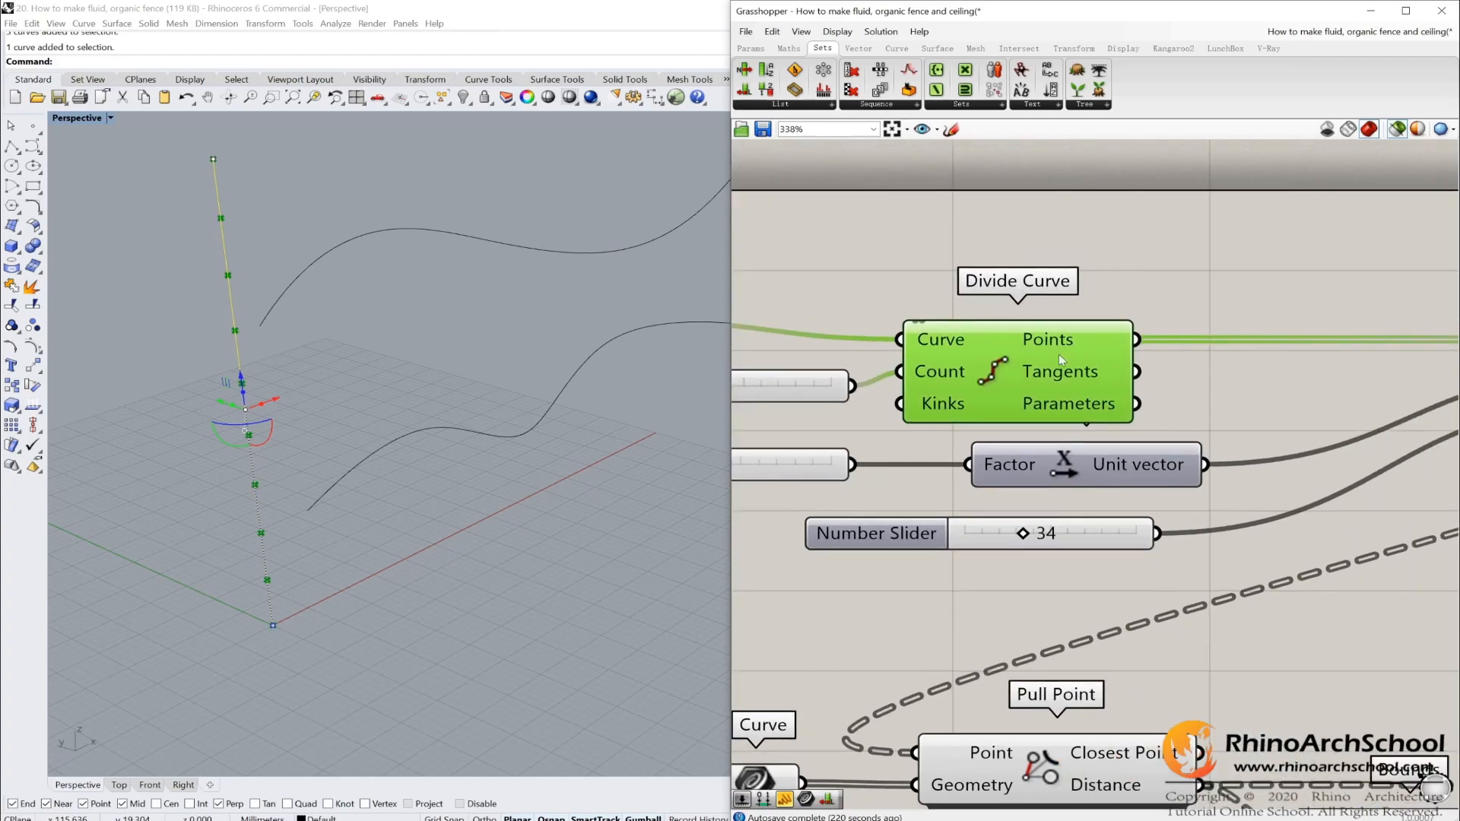
left_click(196, 165)
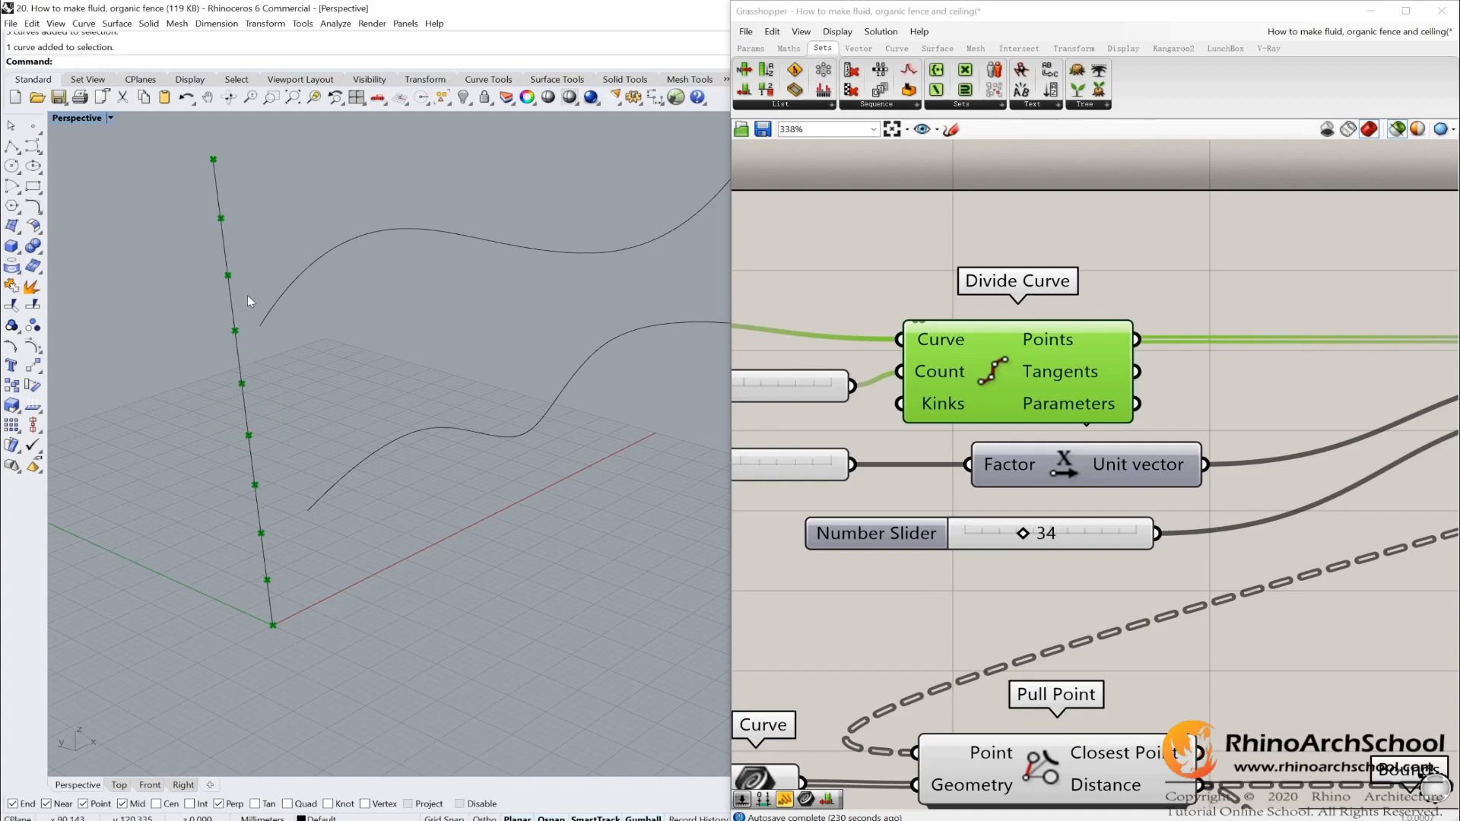
right_click_drag(918, 441, 1216, 381)
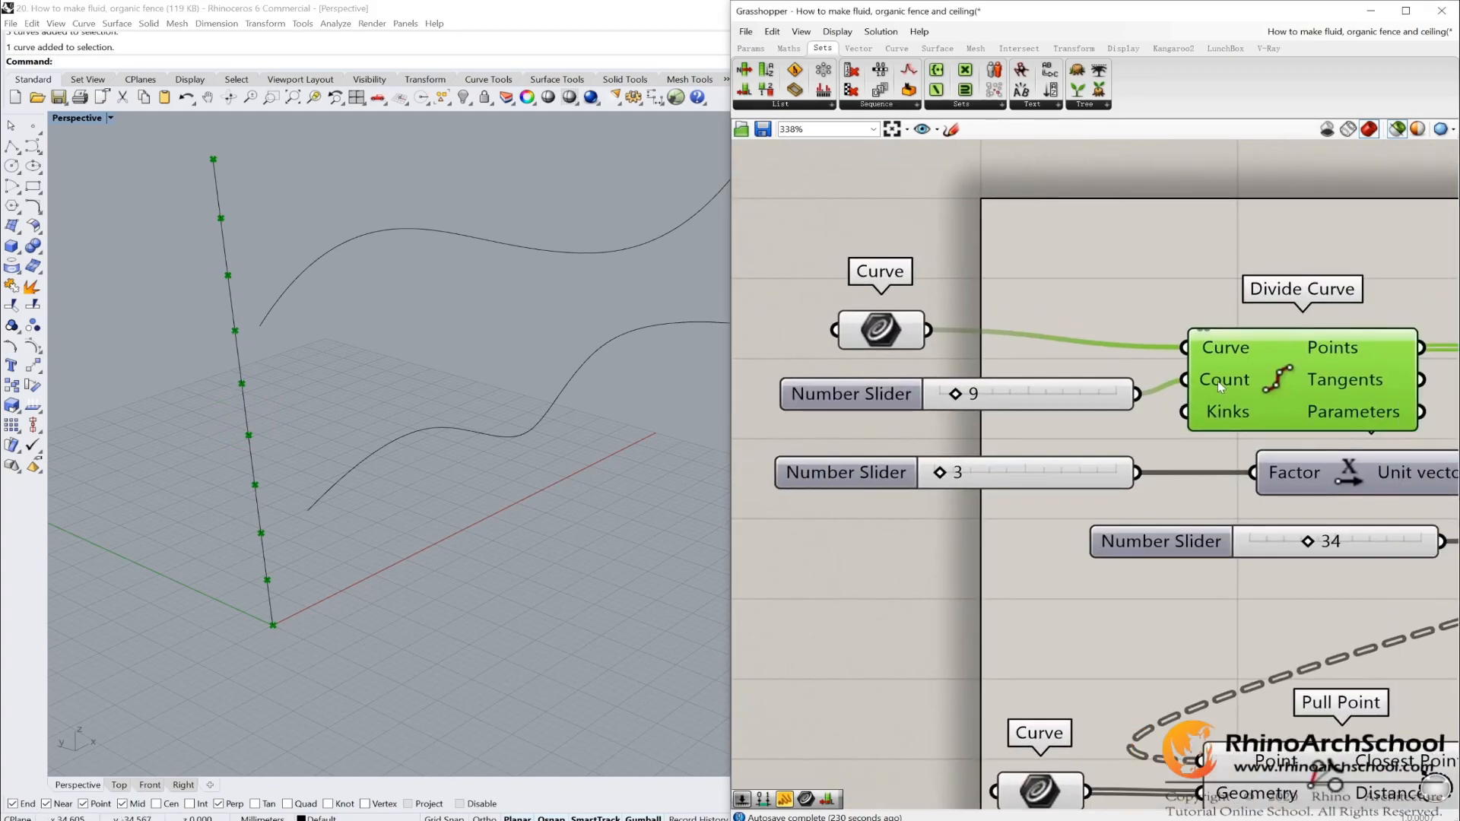
left_click_drag(957, 394, 957, 394)
Preview the grid of points produced by the Linear Array component in the Rhino viewport
right_click_drag(1225, 411, 971, 427)
right_click_drag(1132, 406, 1003, 411)
right_click_drag(1178, 454, 900, 455)
scroll(901, 455, "down", 1)
left_click(1295, 403)
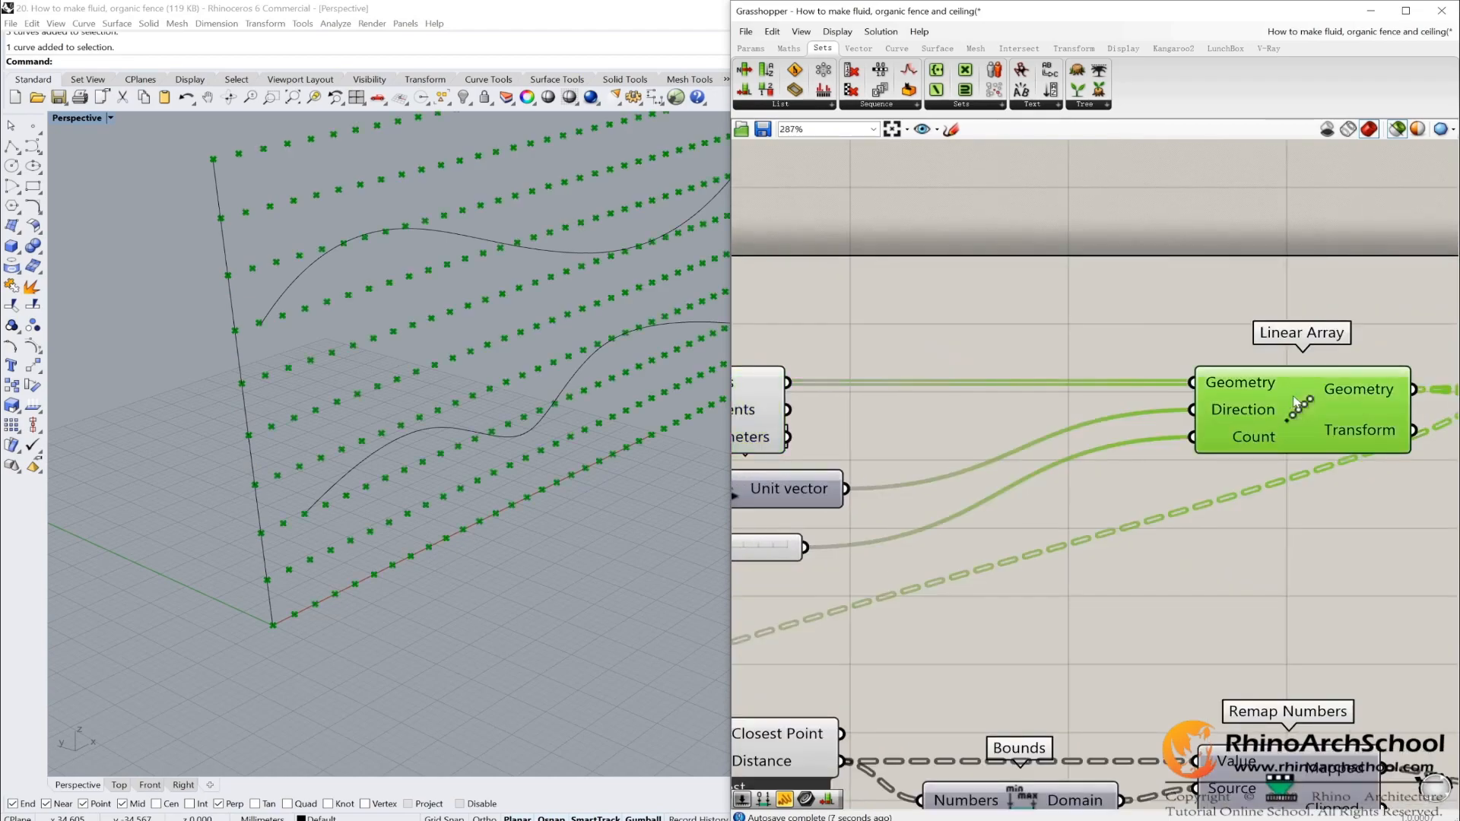
right_click_drag(411, 365, 366, 374)
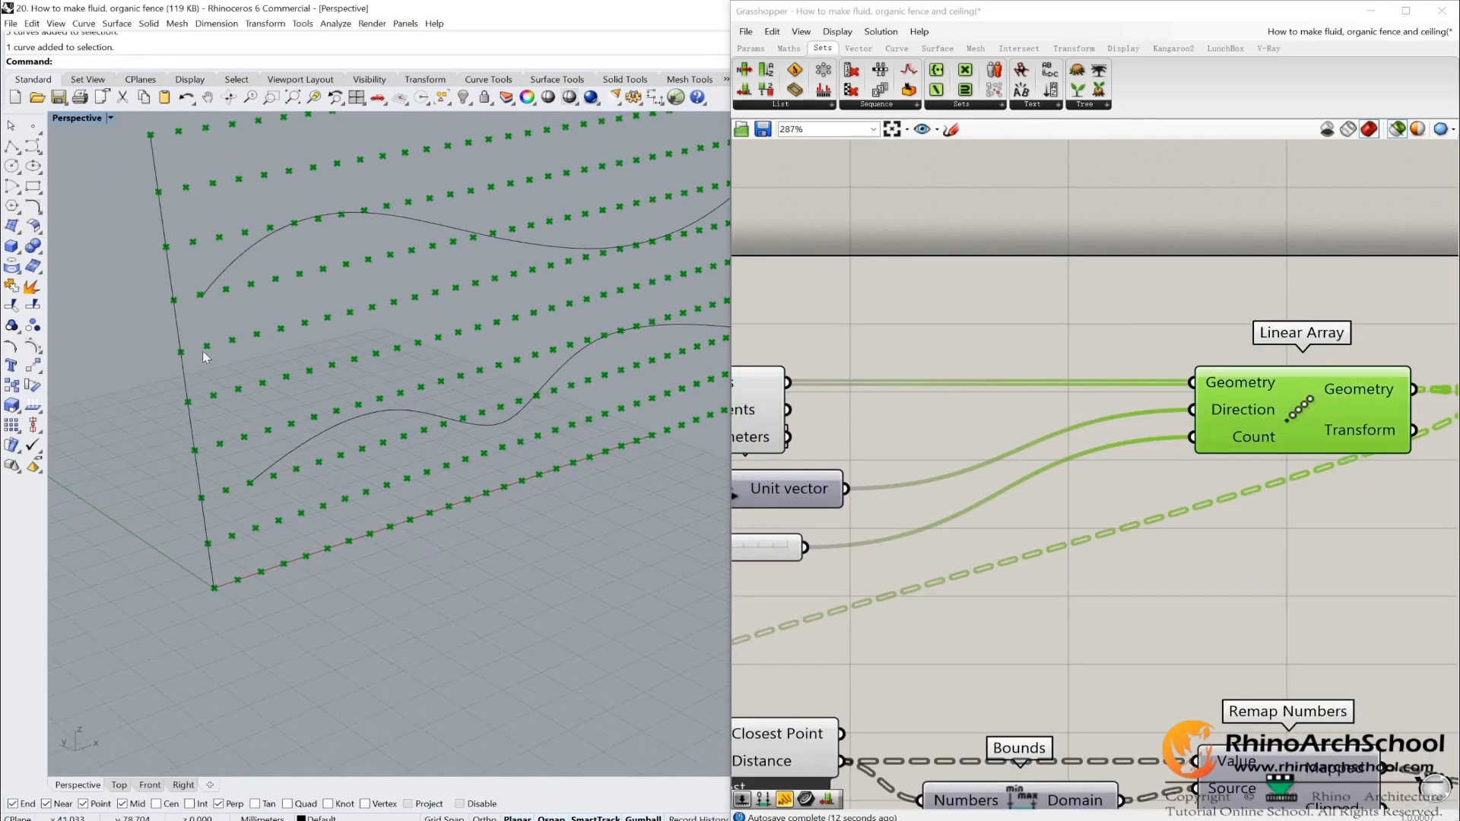
Examine the Linear Array inputs, including the Unit X direction vector and the slider behind its Factor
right_click_drag(900, 434, 1061, 430)
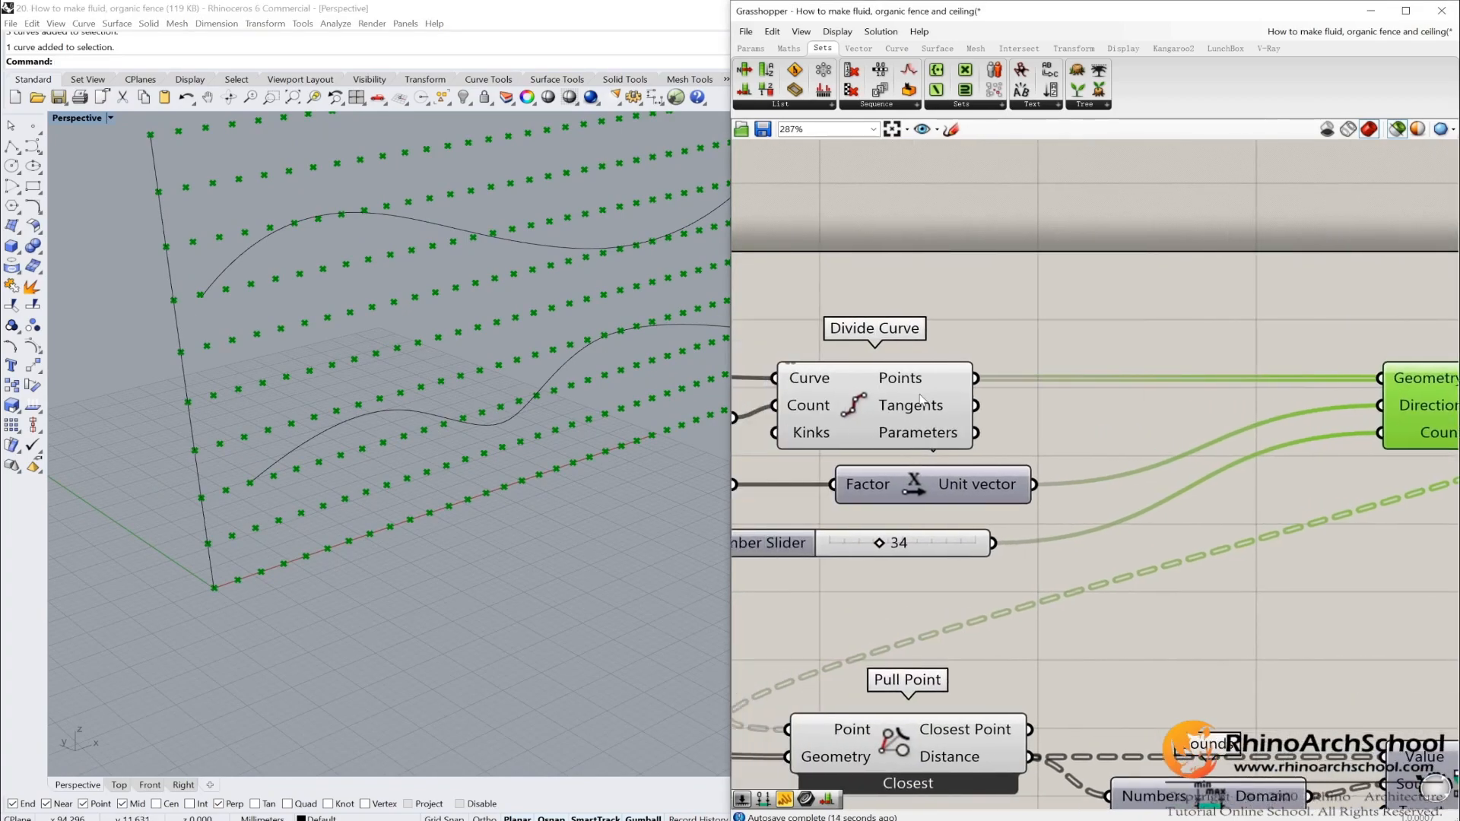
right_click_drag(1181, 380, 932, 425)
right_click_drag(1101, 550, 1249, 503)
right_click_drag(1010, 481, 1118, 472)
left_click(971, 475)
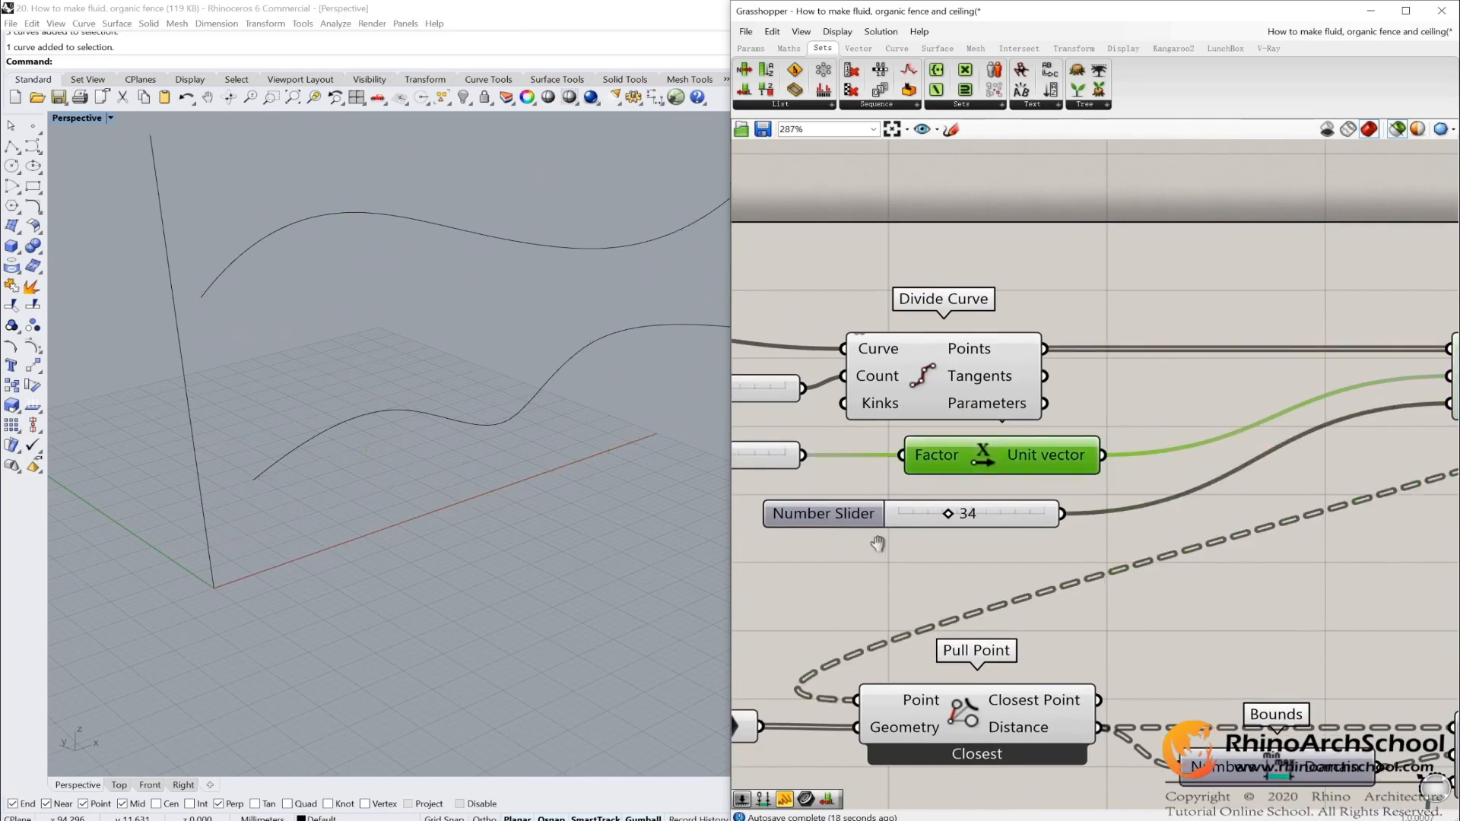
right_click_drag(875, 543, 1050, 565)
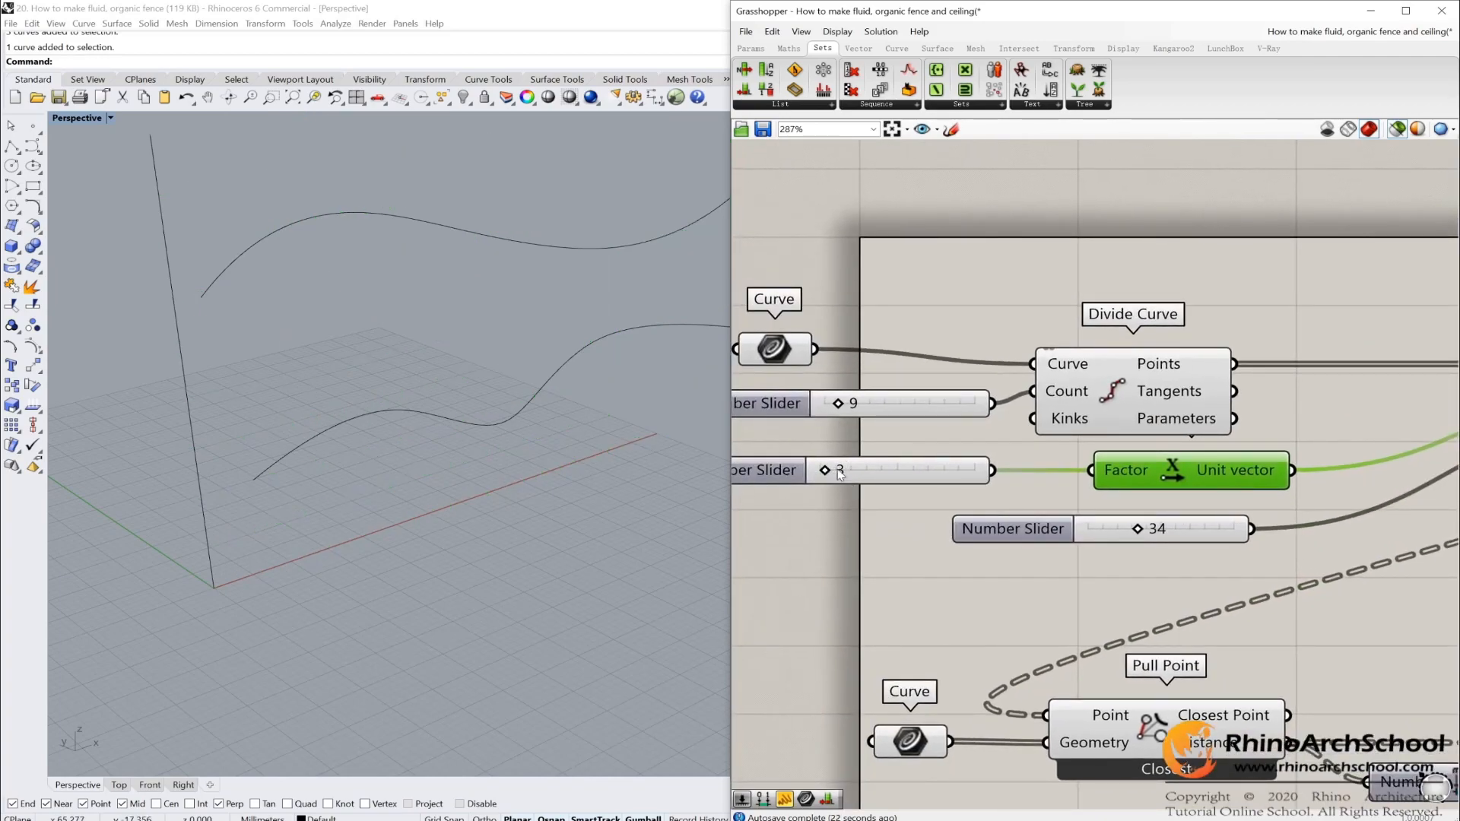
Preview the Linear Array points and set the slider feeding its Count to 35
scroll(840, 473, "down", 4)
left_click(1258, 432)
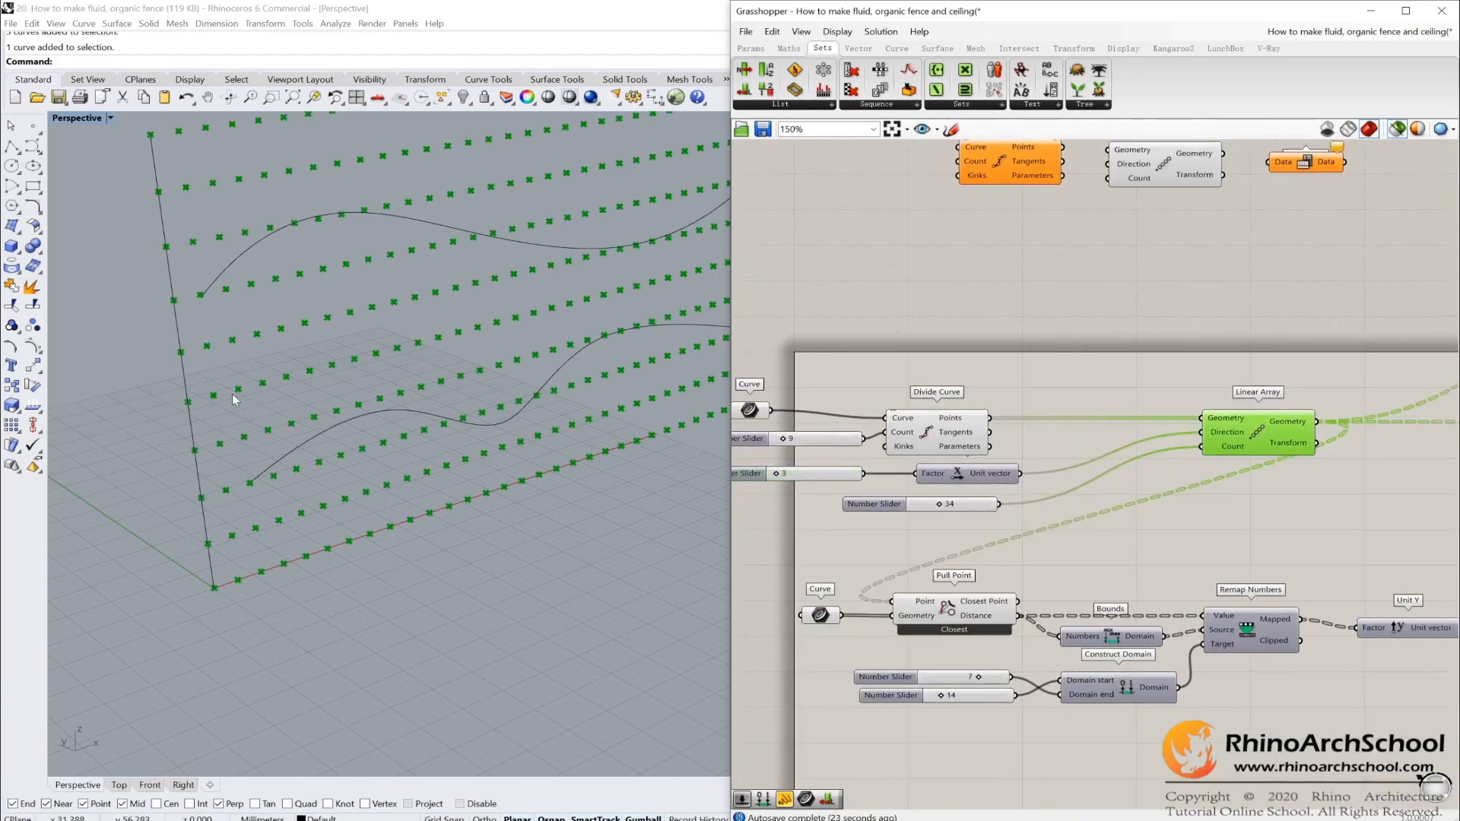
scroll(1197, 490, "up", 4)
right_click_drag(936, 512, 1126, 518)
left_click_drag(898, 523, 901, 525)
Disconnect the Mapped output of Remap Numbers from the Factor input of Unit Y
scroll(1095, 465, "down", 3)
right_click_drag(1369, 405, 824, 398)
right_click_drag(1165, 405, 1004, 423)
right_click_drag(472, 395, 555, 596)
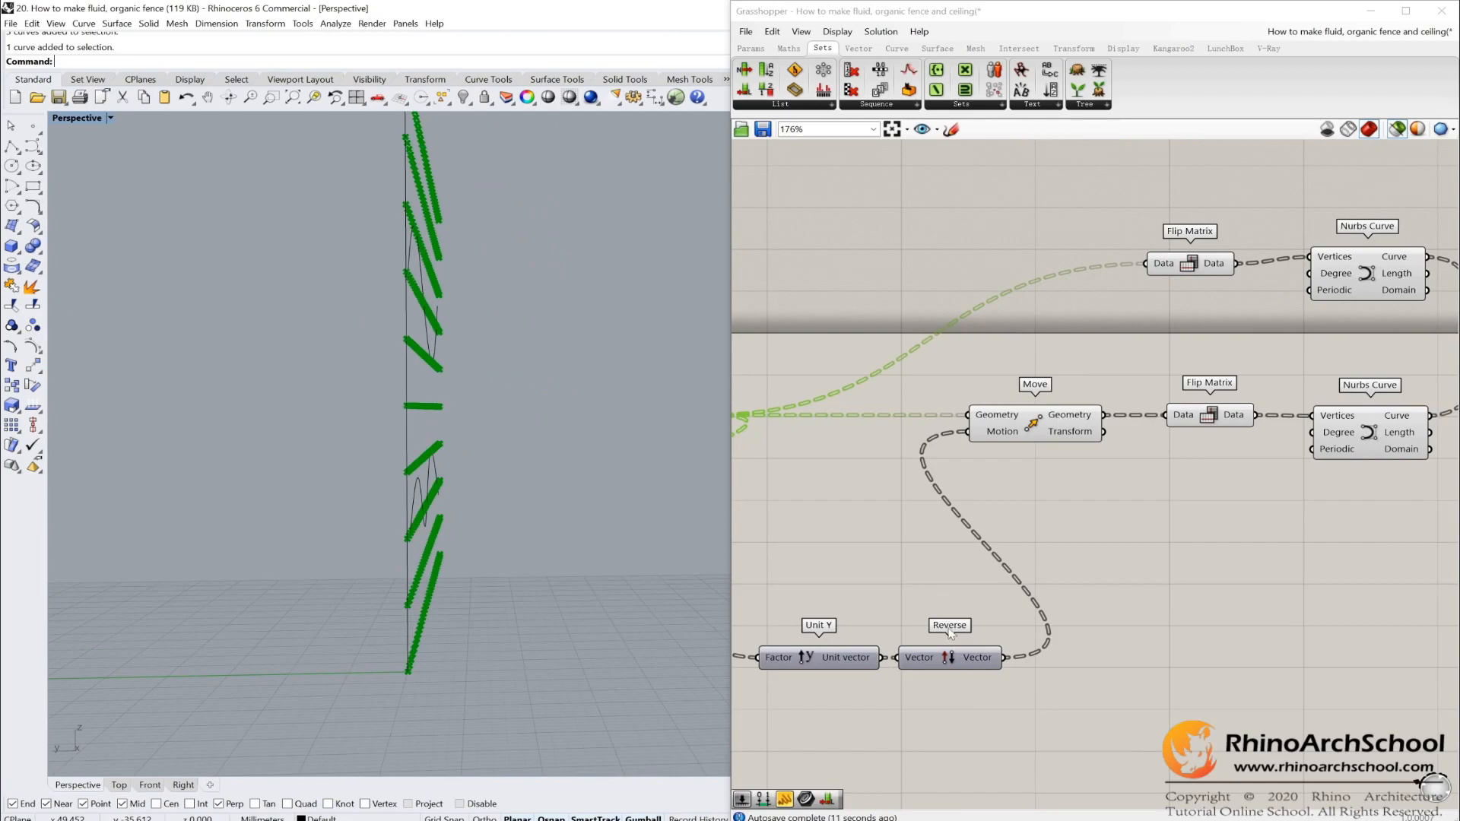
right_click_drag(951, 633, 1123, 612)
left_click_drag(930, 637, 866, 628, "ctrl")
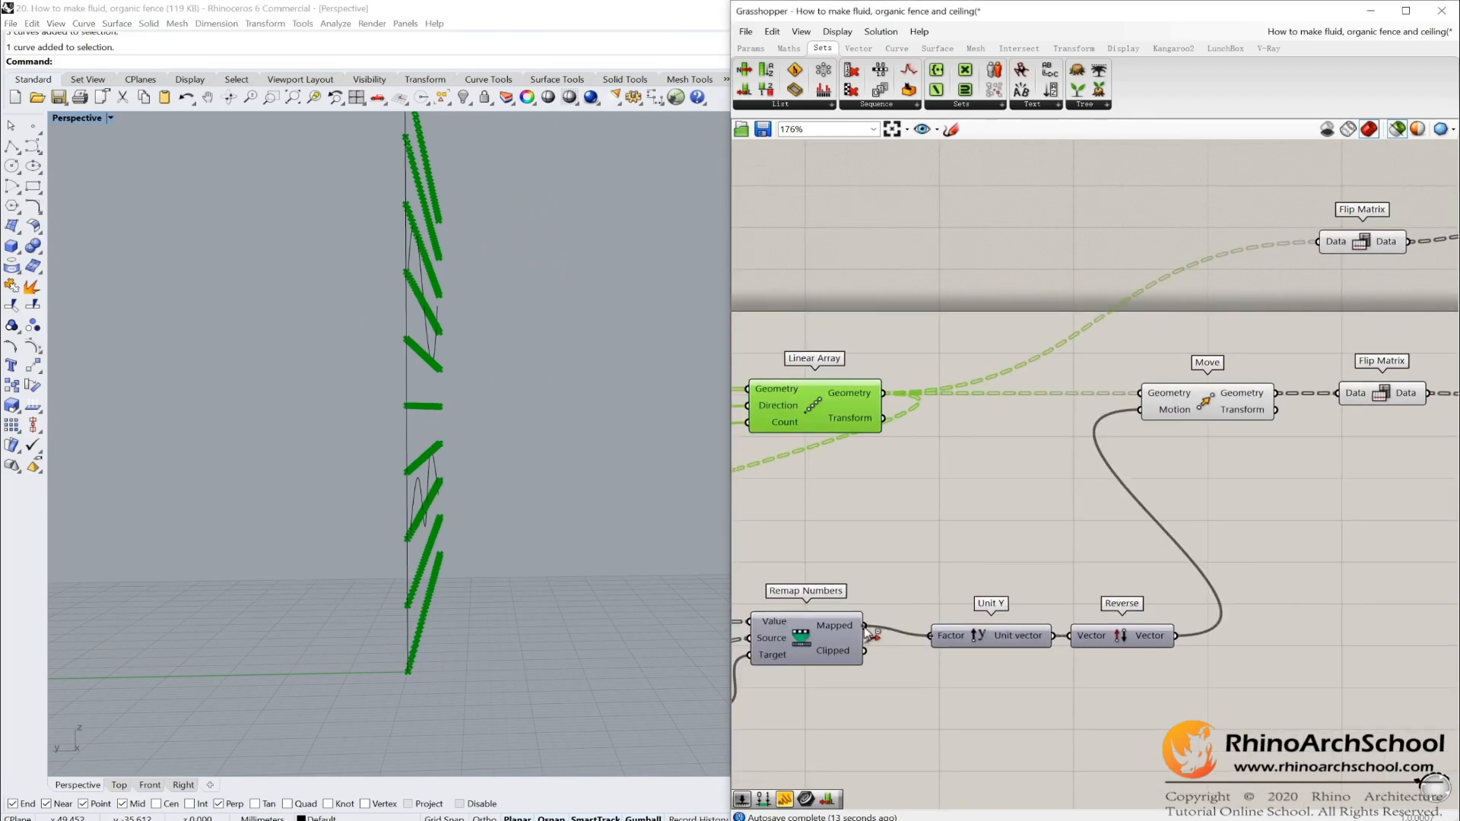
Preview the points from the Move component and view them from the side with the reversed vector applied
left_click(1224, 410)
right_click_drag(496, 593, 458, 550)
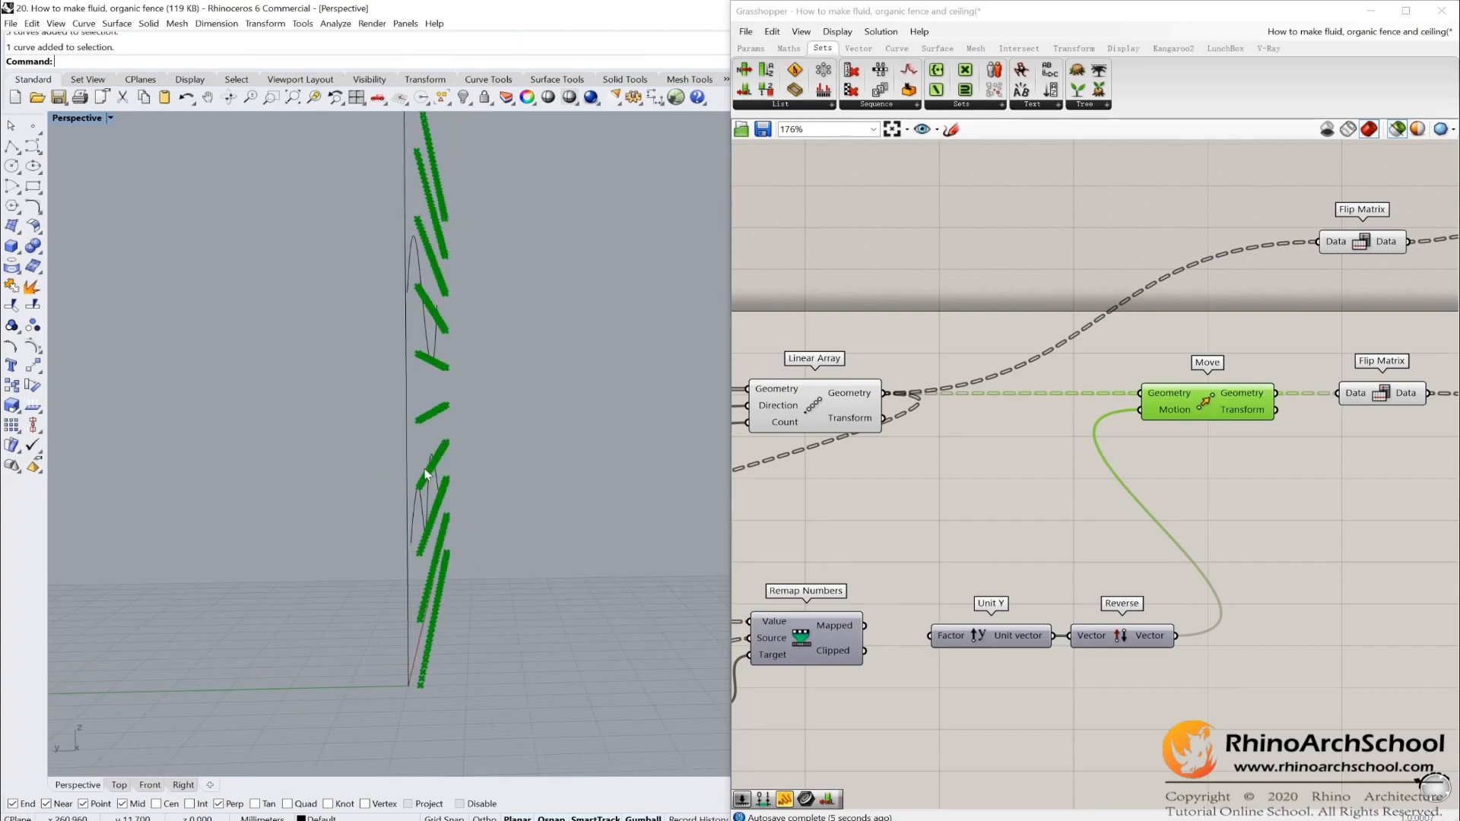
right_click_drag(707, 582, 568, 621)
left_click(1137, 643)
left_click(1152, 415)
right_click_drag(437, 570, 457, 601)
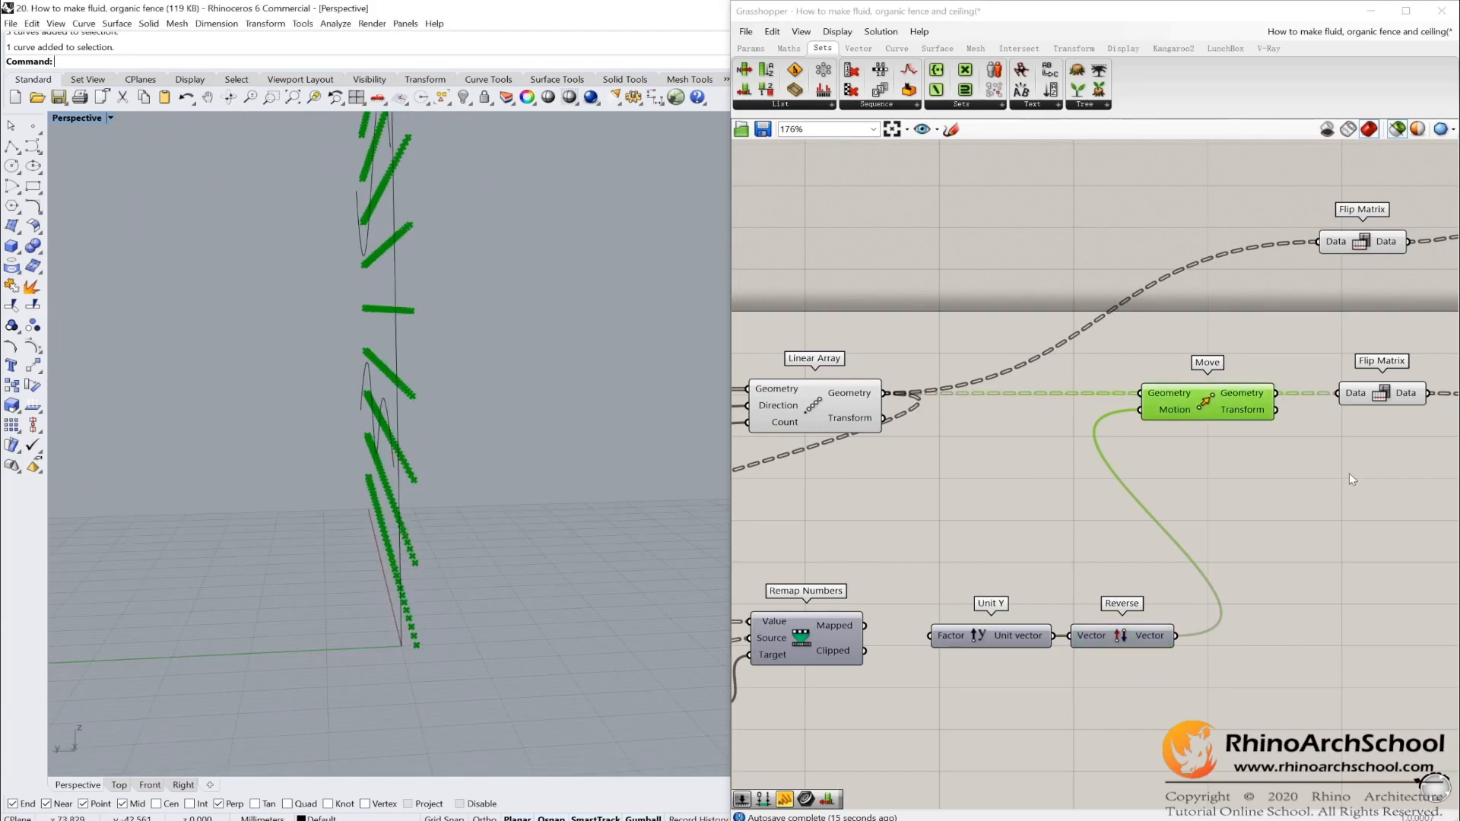
Connect the Unit Y vector directly to the Motion input of Move, bypassing Reverse, and view the moved points
left_click_drag(1140, 410, 1060, 638)
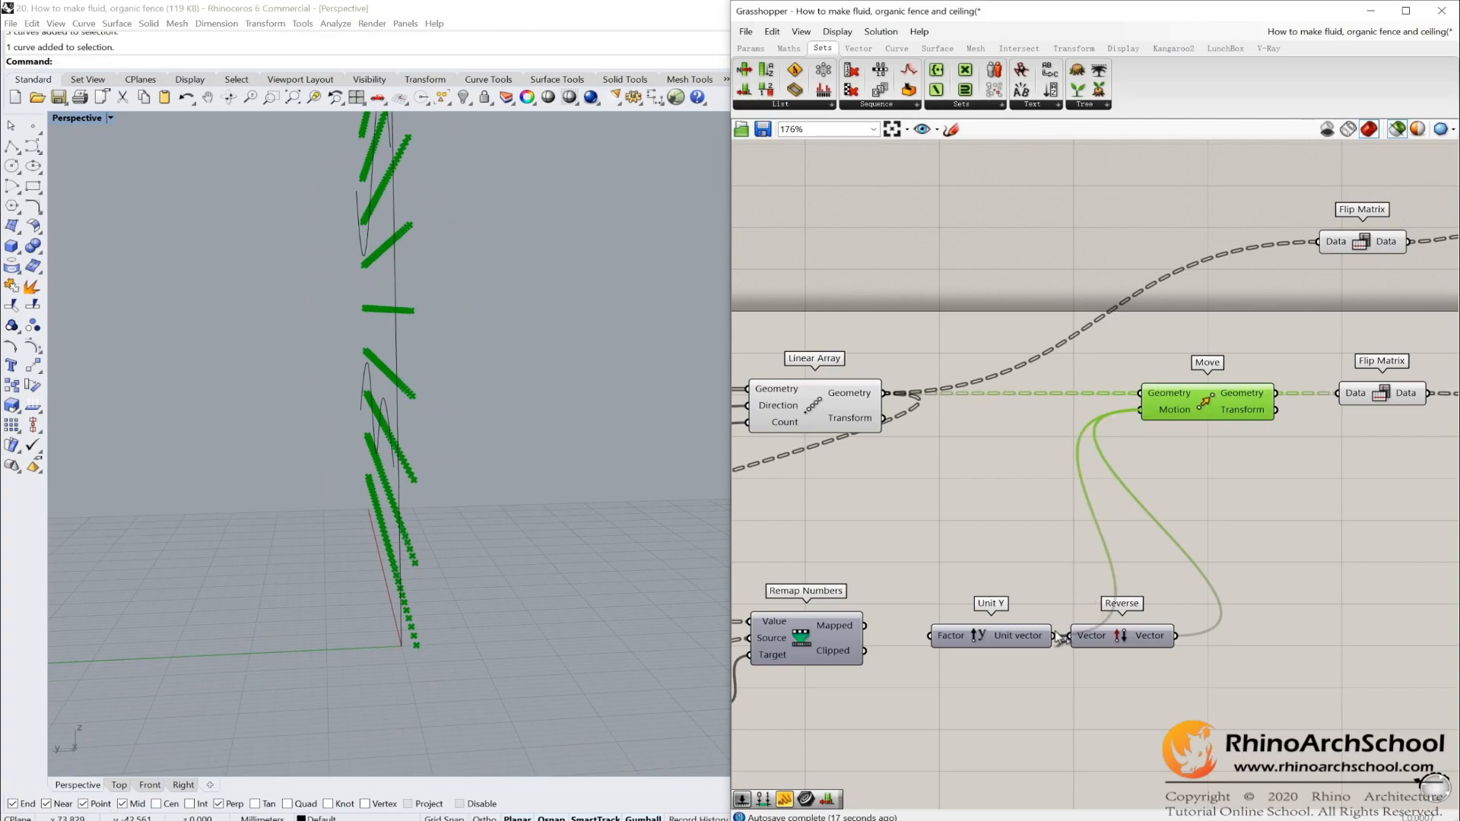
right_click_drag(533, 568, 521, 504)
right_click_drag(434, 217, 487, 289)
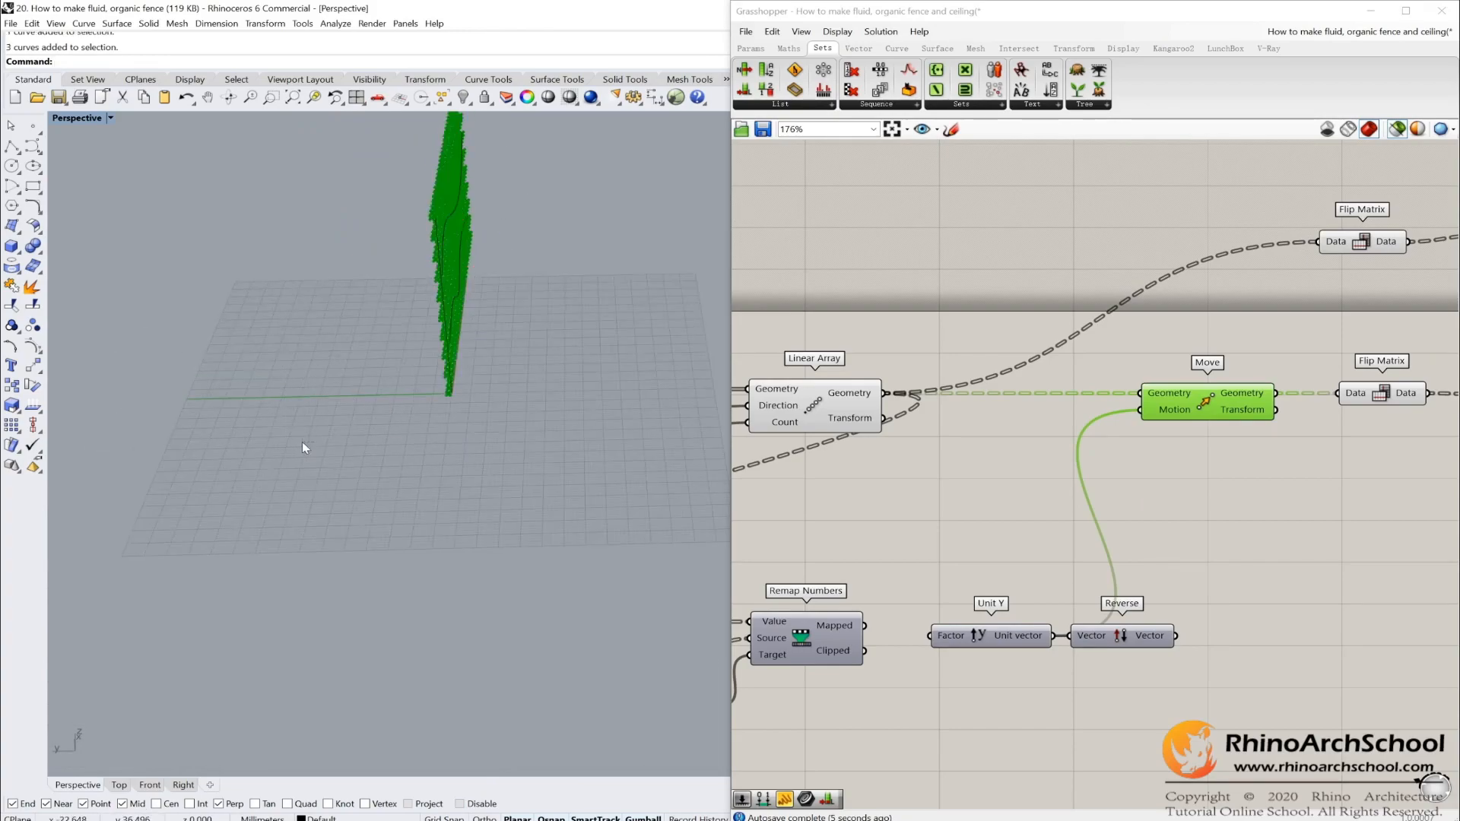
scroll(302, 441, "up", 3)
left_click_drag(130, 345, 422, 438)
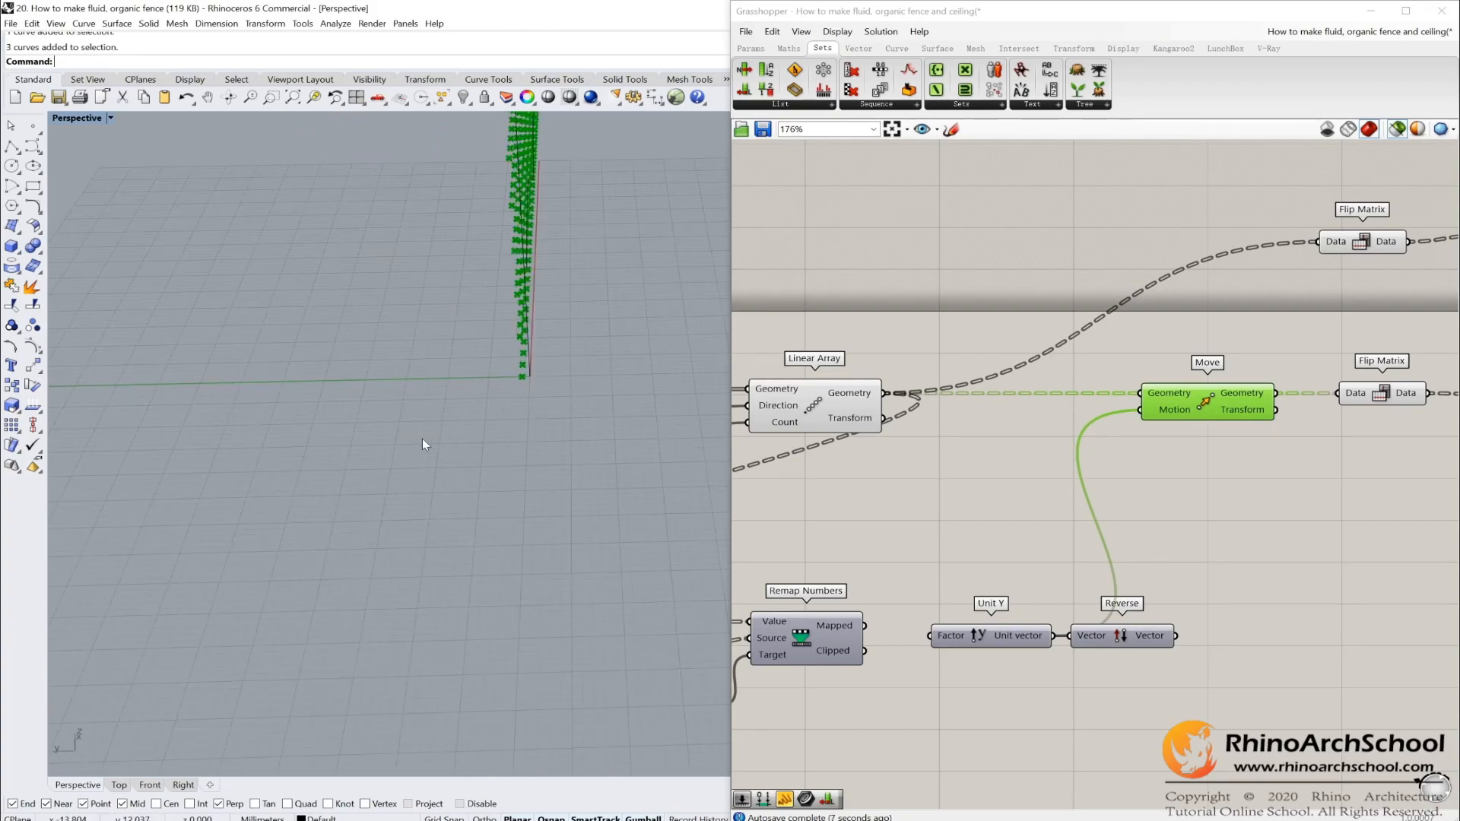
scroll(1234, 540, "up", 2)
Reconnect the Vector output of Reverse to the Motion input of Move
left_click_drag(1107, 360, 1149, 681)
mouse_move(545, 433)
right_mouse_down()
mouse_move(495, 483)
mouse_move(528, 434)
right_mouse_up()
left_click_drag(572, 451, 514, 328)
Examine the Pull Point, Bounds, Construct Domain and Remap Numbers group alongside the moved points
right_click_drag(1115, 584, 1260, 584)
scroll(1213, 567, "down", 2)
right_click_drag(1169, 531, 1263, 479)
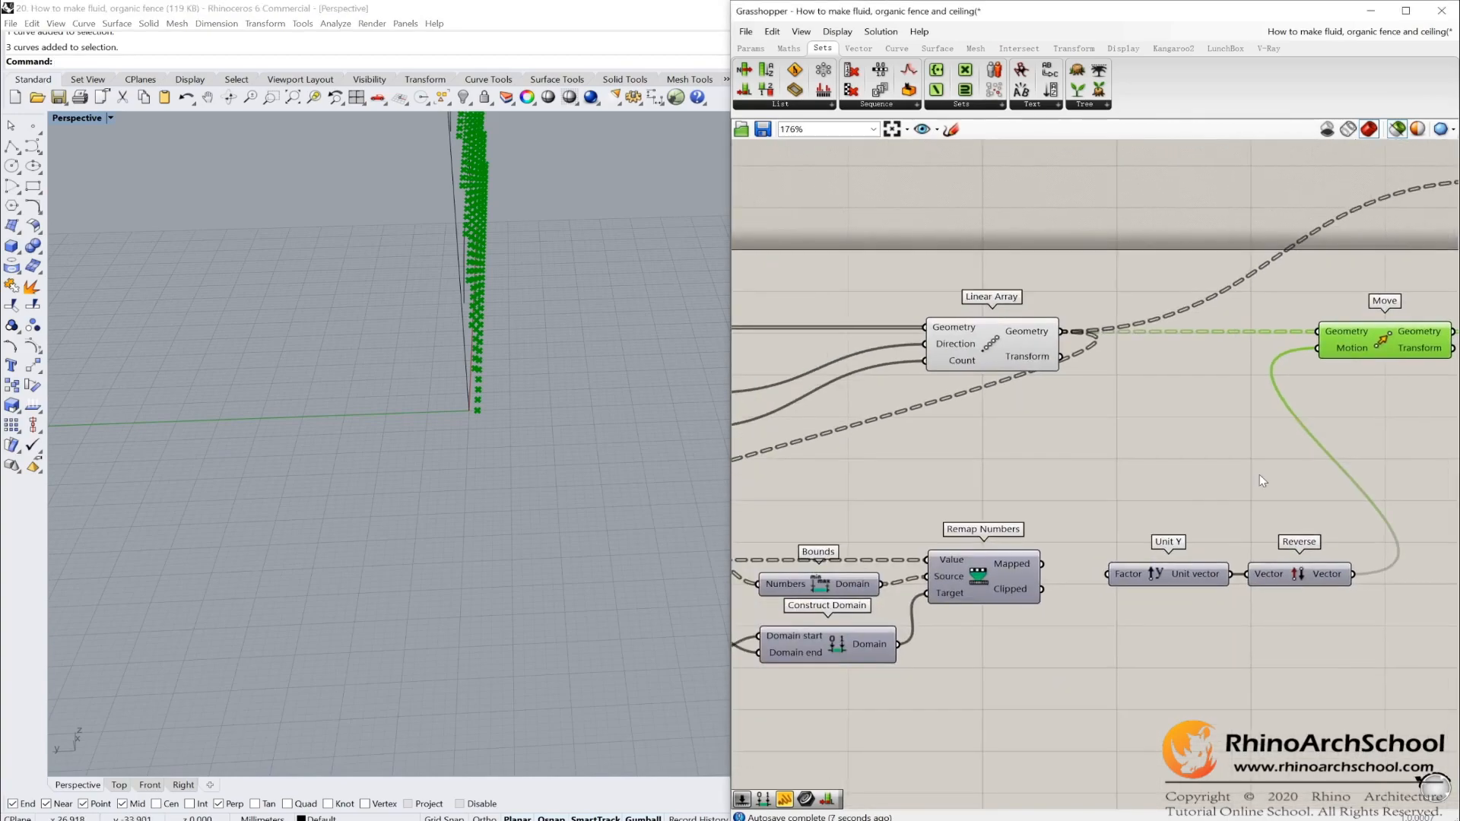
right_click_drag(562, 328, 570, 305)
scroll(1002, 535, "down", 1)
right_click_drag(1063, 511, 1304, 486)
scroll(1021, 535, "up", 2)
right_click_drag(573, 481, 407, 359)
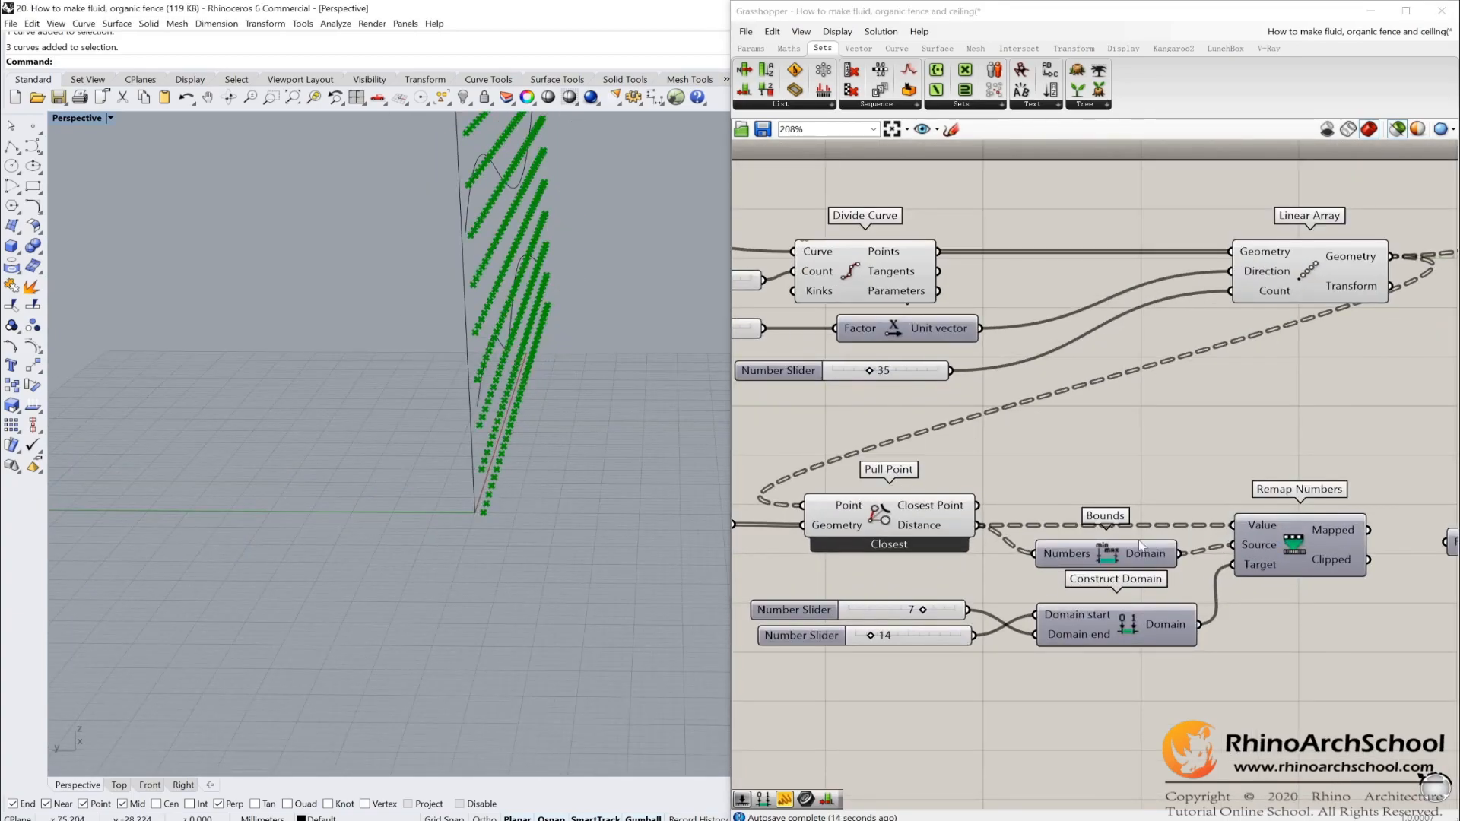
scroll(1037, 513, "down", 1)
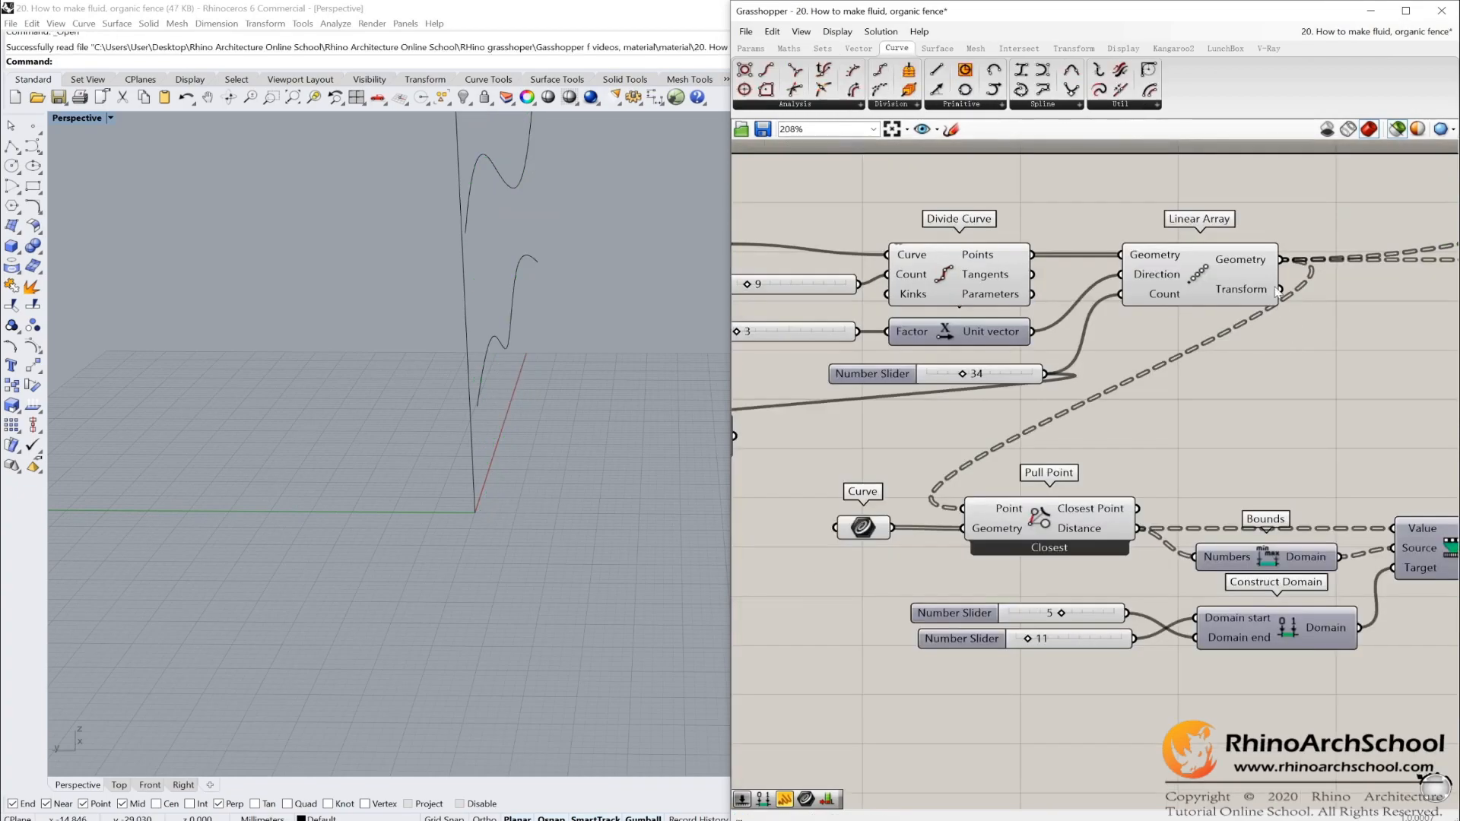
Preview the Linear Array and Pull Point components and open the options of the Curve parameter feeding Pull Point
left_click(1198, 289)
left_click(998, 527)
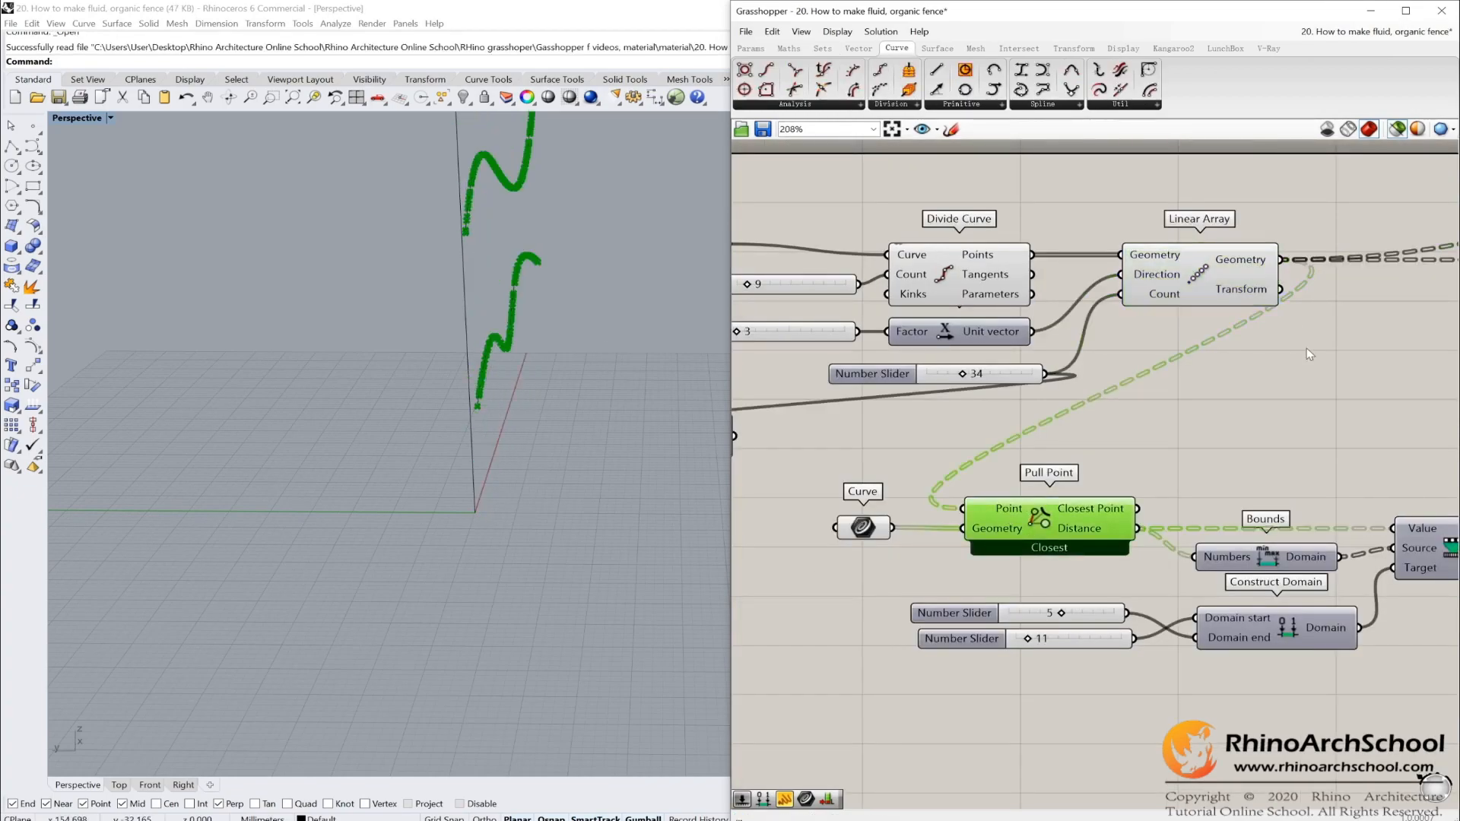
left_click(878, 534)
right_click(868, 537)
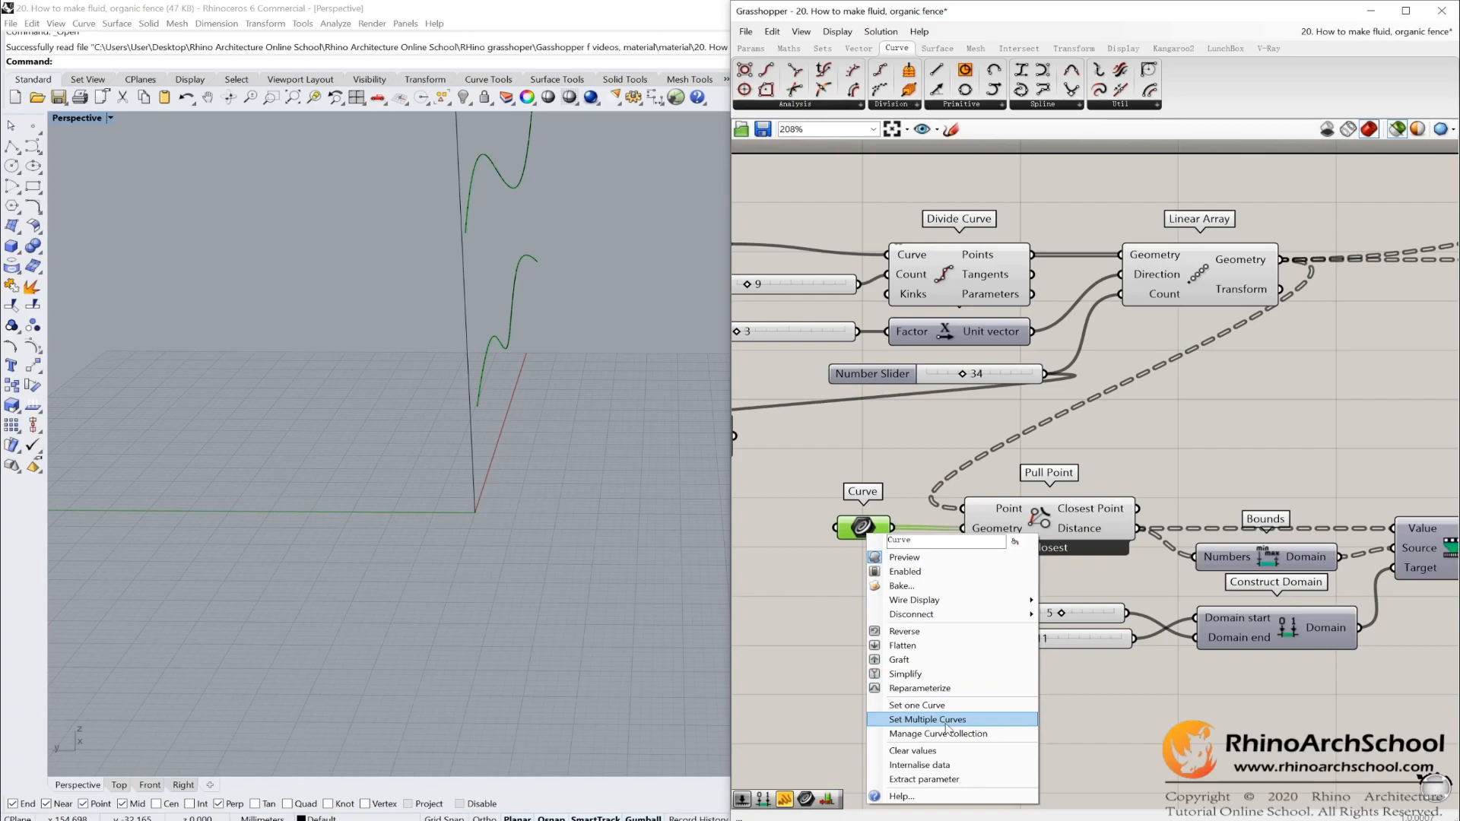
Select the two wavy curves in Rhino and check the Curve parameter that feeds Pull Point
right_click_drag(651, 417, 562, 465)
left_click_drag(569, 485, 449, 187)
left_click(590, 470)
right_click_drag(1104, 520, 1076, 559)
left_click(891, 523)
right_click_drag(645, 447, 582, 420)
Rewire Construct Domain so the slider at 5 feeds Domain start and the slider at 11 feeds Domain end
left_click_drag(1089, 607, 1175, 617)
left_click_drag(1089, 607, 1157, 632)
right_click_drag(1069, 621, 946, 591)
Preview the Linear Array points in Rhino and select the two wavy curves among them for comparison
right_click_drag(360, 493, 460, 467)
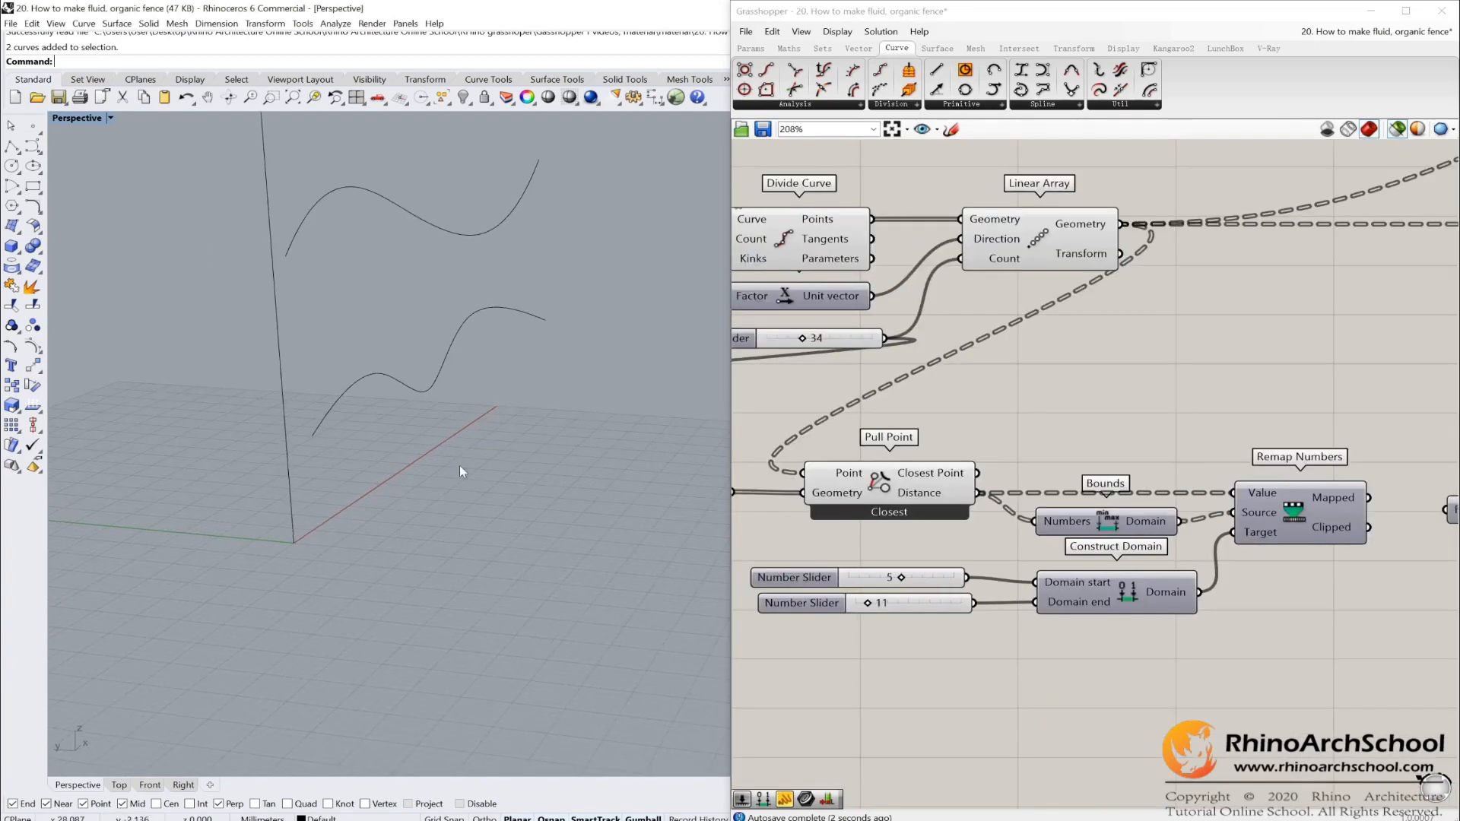
left_click(1058, 238)
right_click_drag(316, 212, 443, 572)
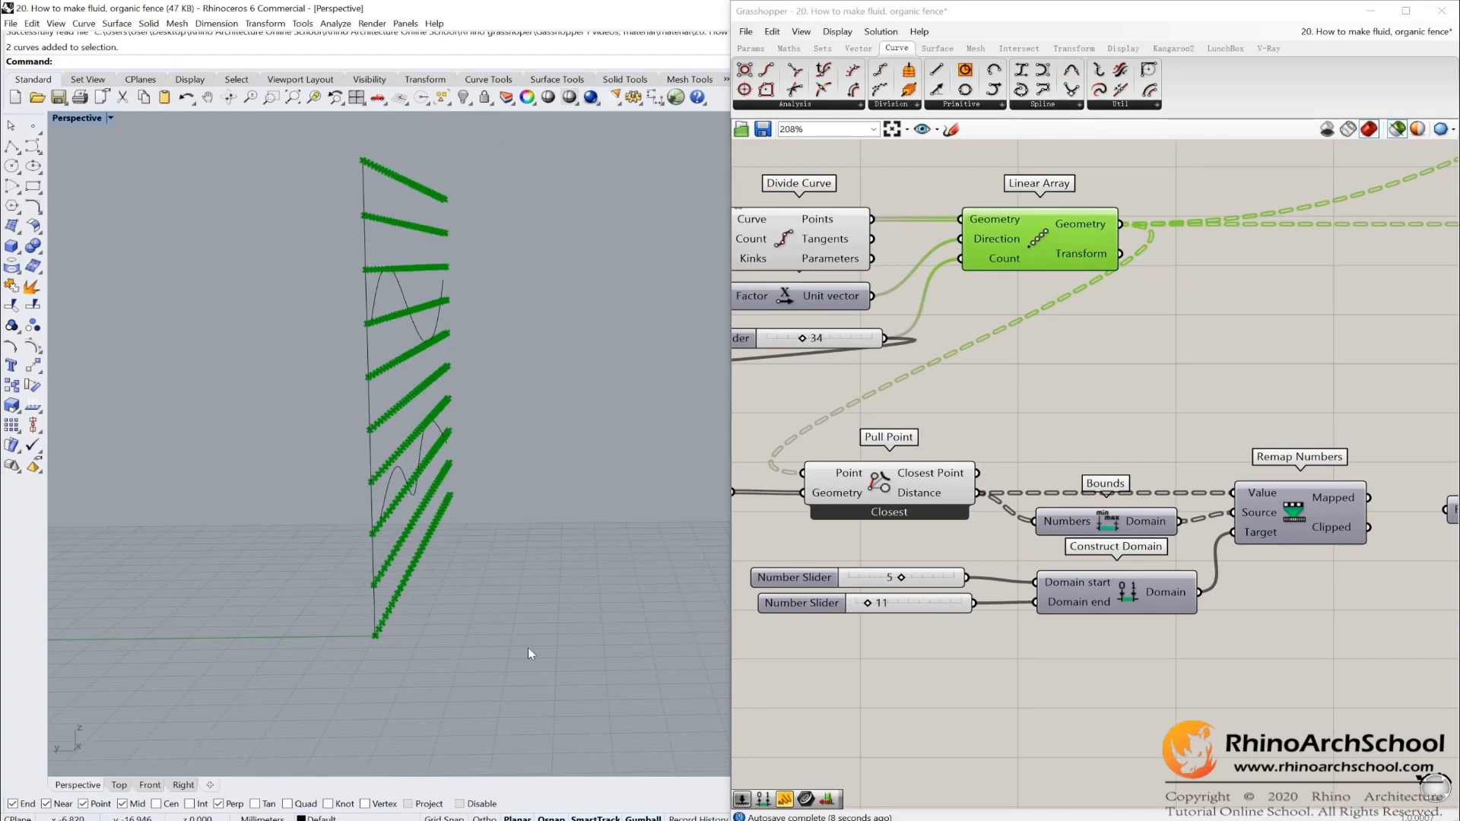
right_click_drag(1089, 572, 1167, 541)
right_click_drag(554, 436, 683, 450)
right_click_drag(591, 457, 477, 458)
left_click_drag(492, 567, 382, 315)
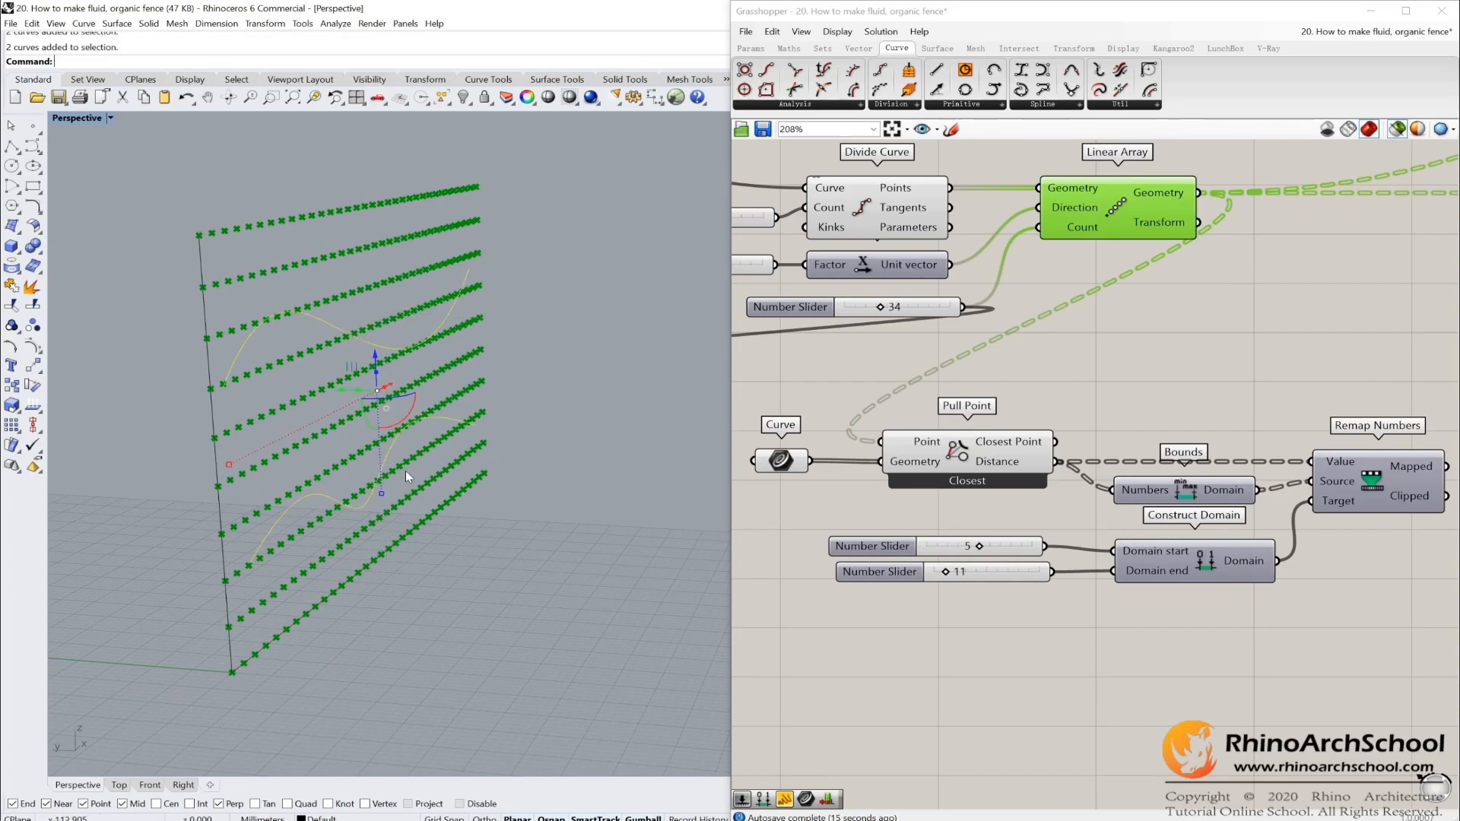
Compare the array points' distances to the wavy curve up close and check the Construct Domain sliders
scroll(467, 465, "up", 4)
scroll(464, 458, "up", 4)
left_click_drag(279, 345, 427, 423)
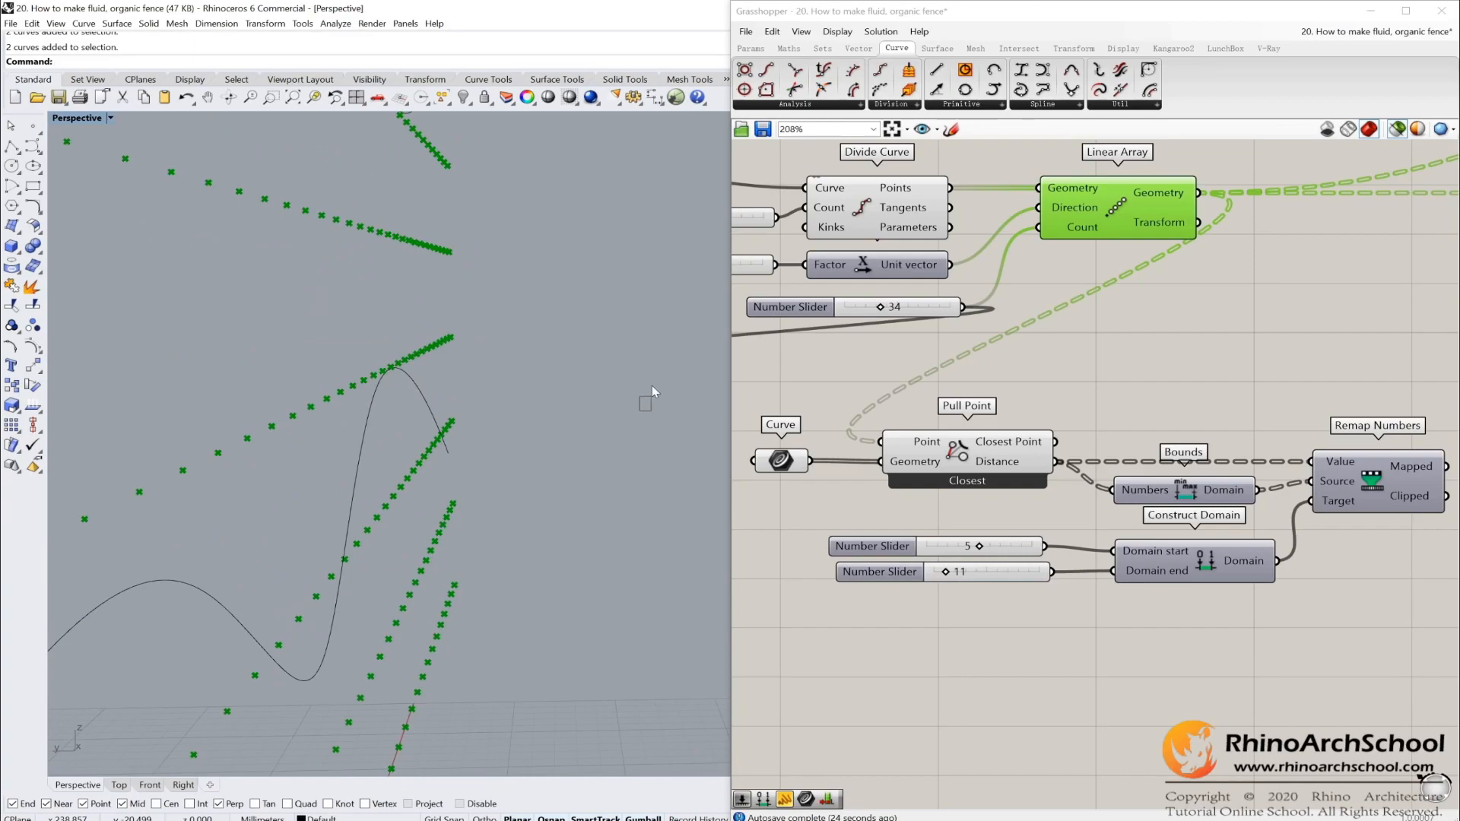
right_click_drag(473, 385, 498, 490)
left_click_drag(498, 490, 650, 409)
right_click_drag(564, 425, 550, 390)
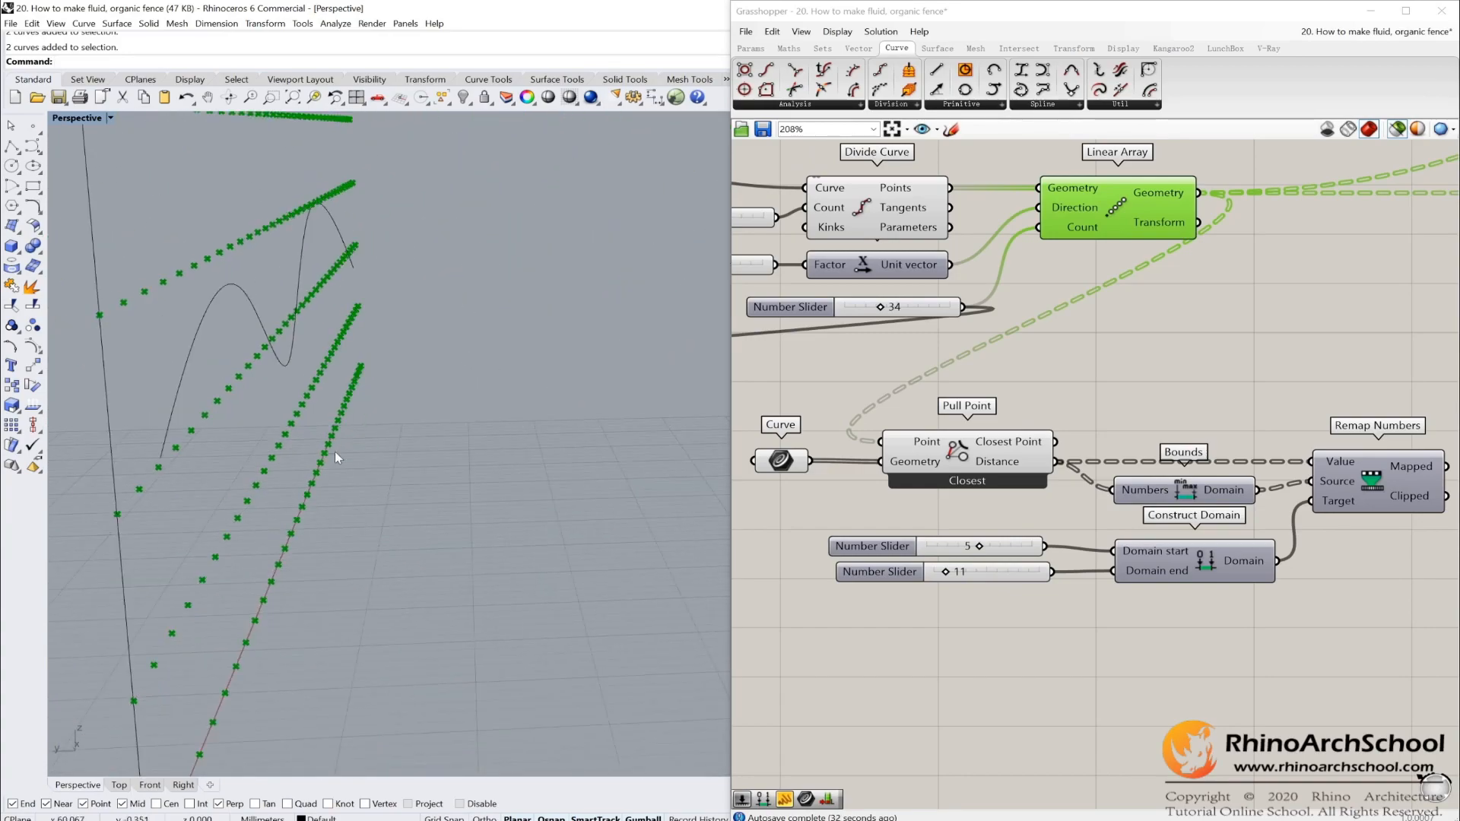
left_click(958, 550)
left_click(978, 573)
Connect the Mapped output of Remap Numbers to the Factor input of Unit Y
right_click_drag(1215, 400, 865, 405)
scroll(1065, 417, "down", 1)
right_click_drag(1068, 418, 912, 422)
scroll(930, 470, "up", 3)
left_click_drag(905, 452, 1011, 469)
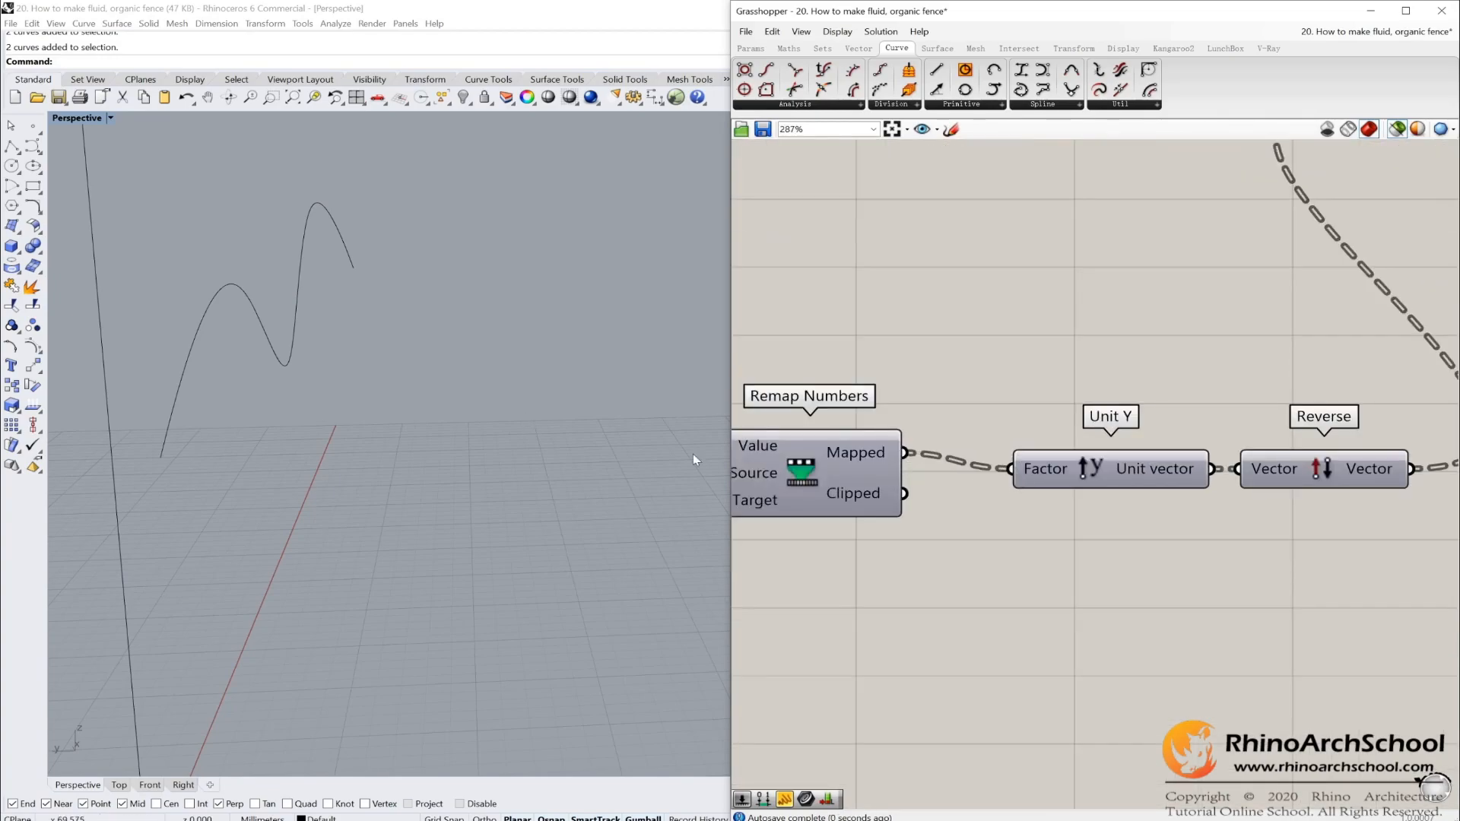
Preview the points produced by Move and examine how they are displaced around the wavy curve
scroll(1069, 378, "down", 3)
right_click_drag(1272, 292, 1235, 299)
left_click(1217, 262)
right_click_drag(509, 448, 584, 490)
right_click_drag(383, 304, 289, 341)
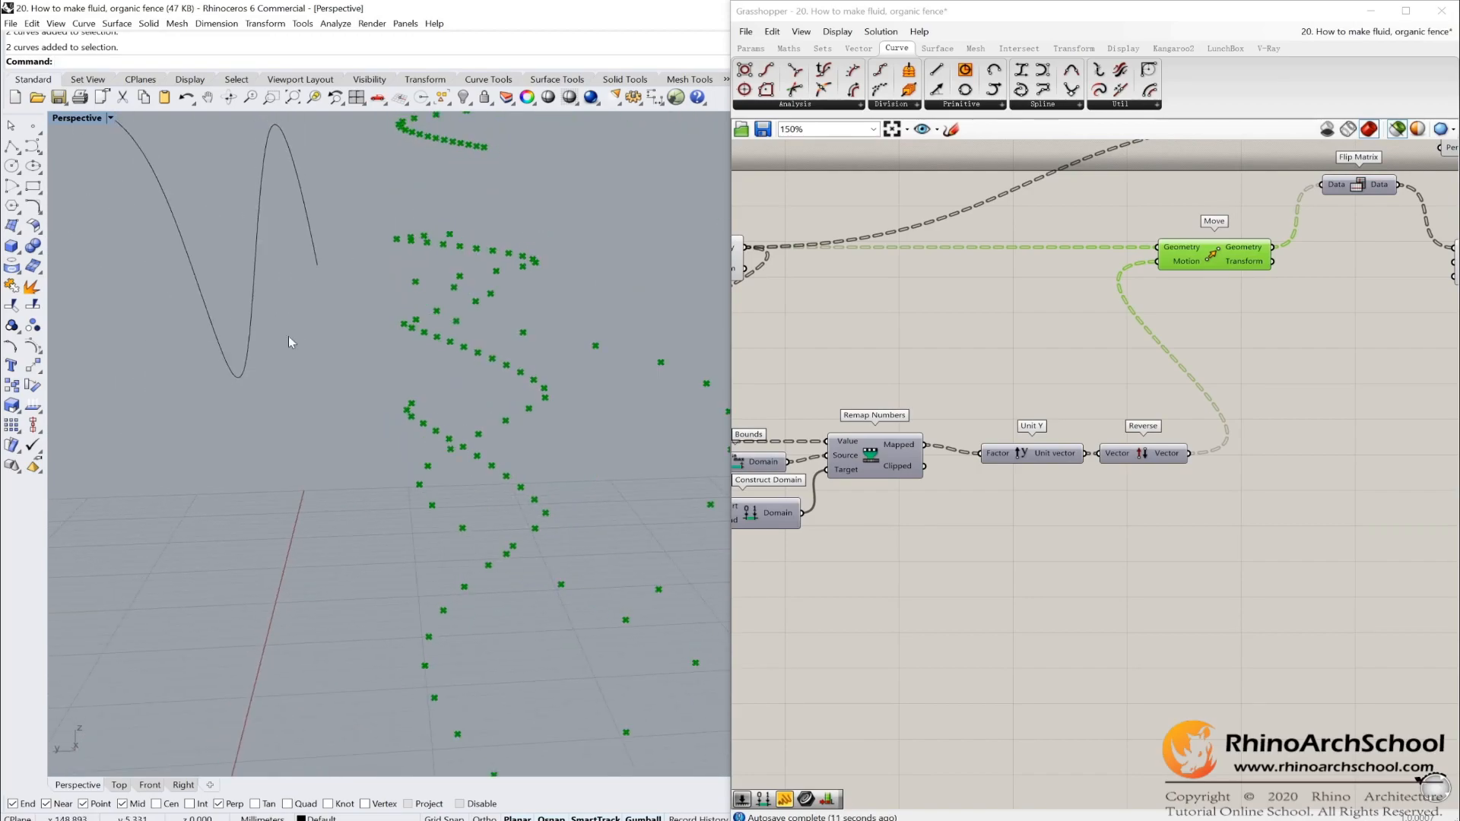
right_click_drag(556, 501, 434, 498)
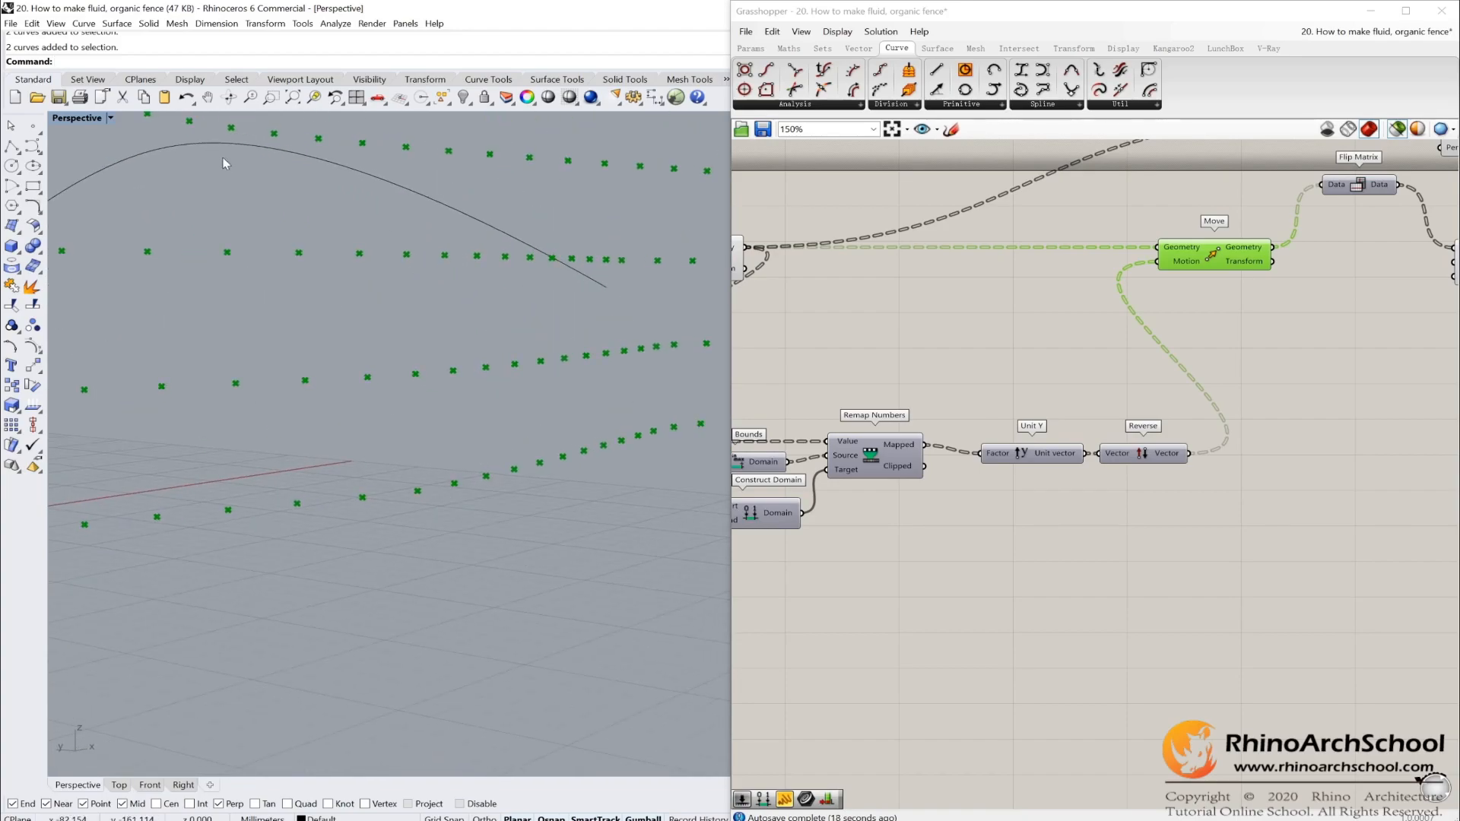
right_click_drag(334, 350, 542, 433)
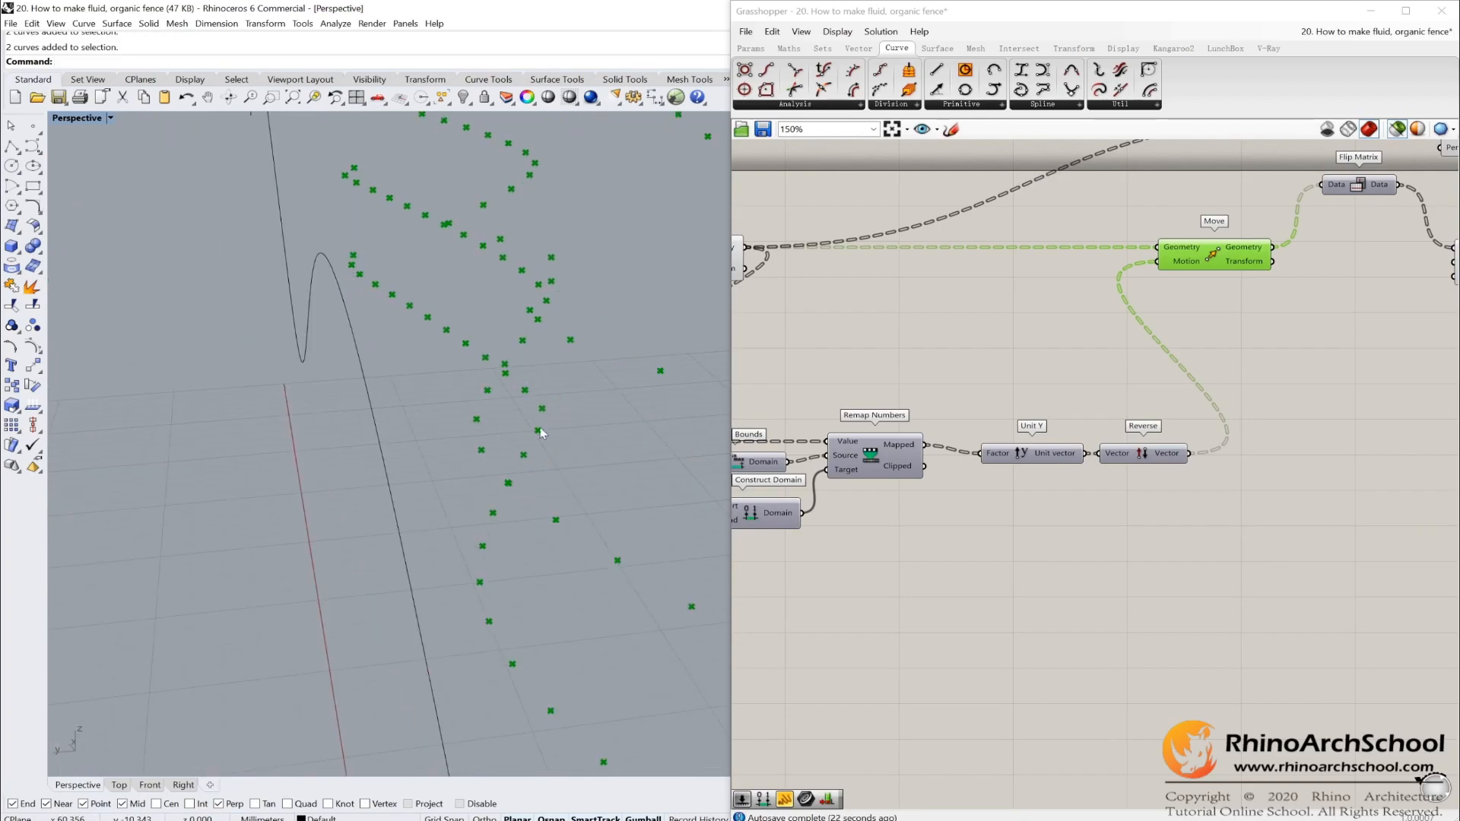
Swap the Construct Domain inputs so the slider at 11 feeds Domain start and the slider at 5 feeds Domain end
scroll(954, 475, "down", 2)
right_click_drag(953, 474, 1161, 442)
scroll(940, 473, "up", 8)
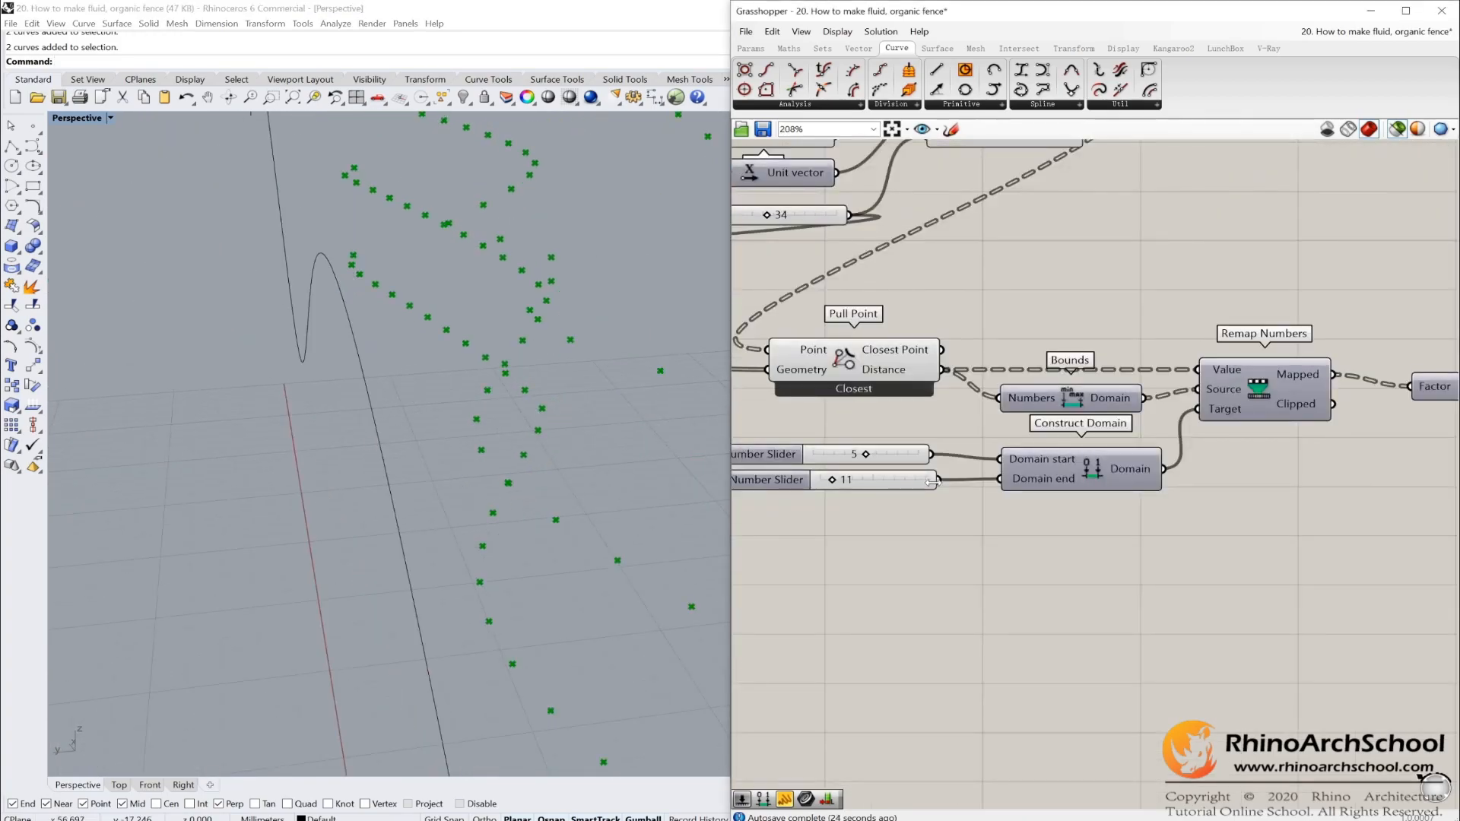
left_click_drag(929, 432, 1058, 476)
left_click_drag(943, 477, 1058, 438)
right_click_drag(539, 364, 468, 329)
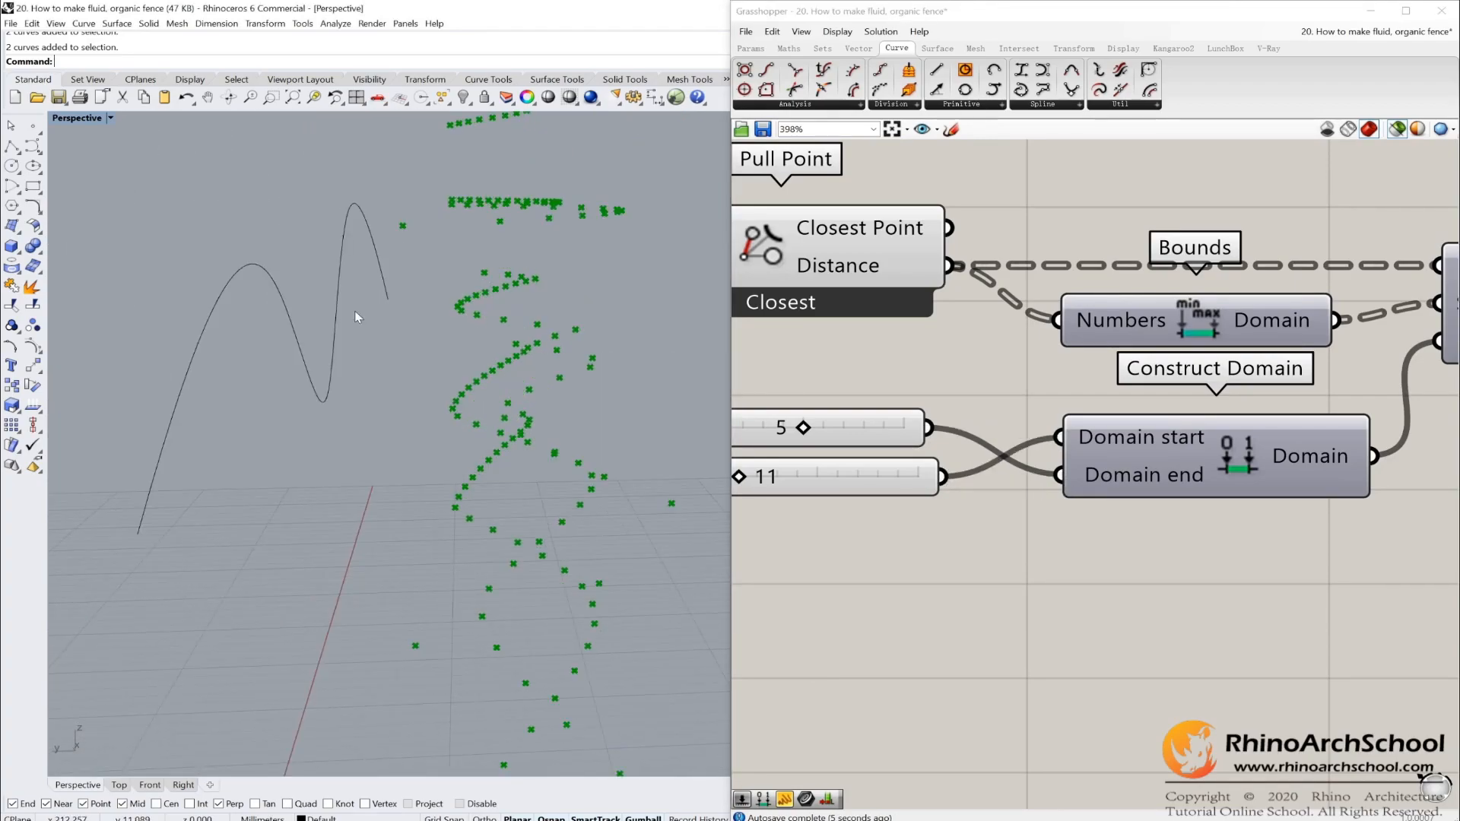
right_click_drag(358, 317, 342, 319)
Compare the original Linear Array points with the moved points relative to the attractor curves
scroll(995, 275, "down", 5)
right_click_drag(992, 275, 942, 457)
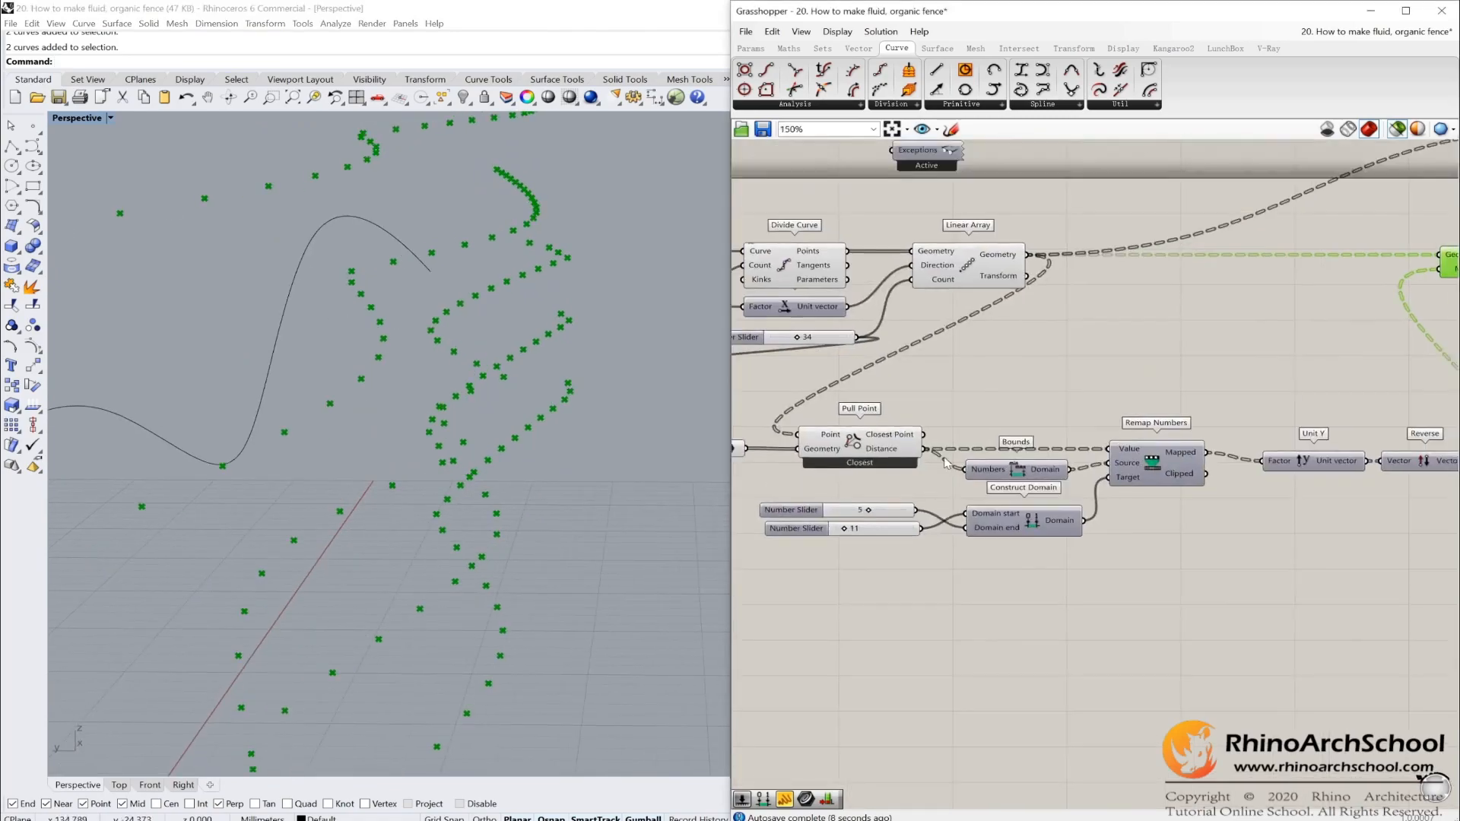
left_click(989, 271)
right_click_drag(420, 479, 360, 226)
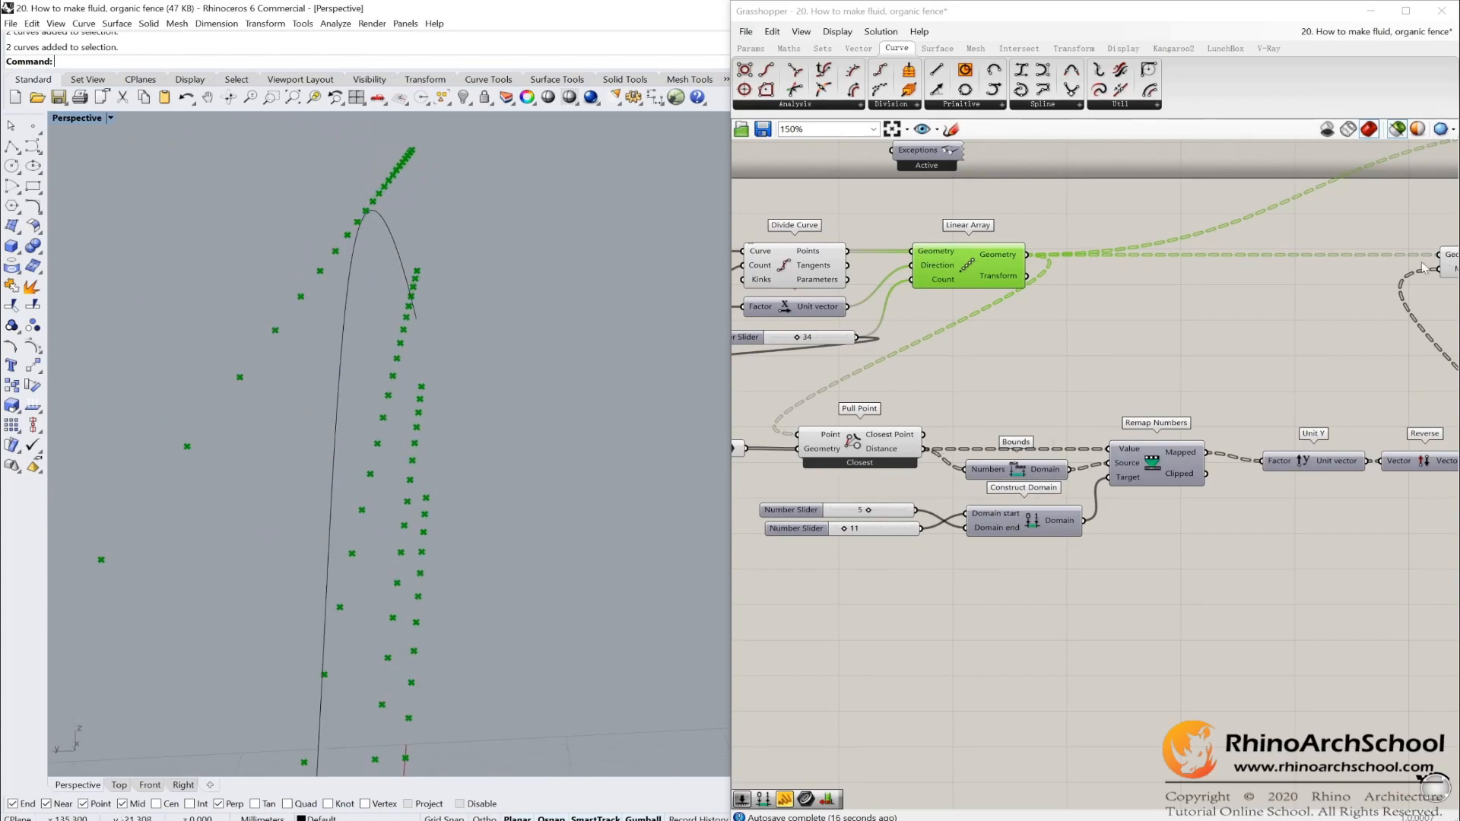
left_click(1452, 267)
right_click_drag(563, 267, 443, 255)
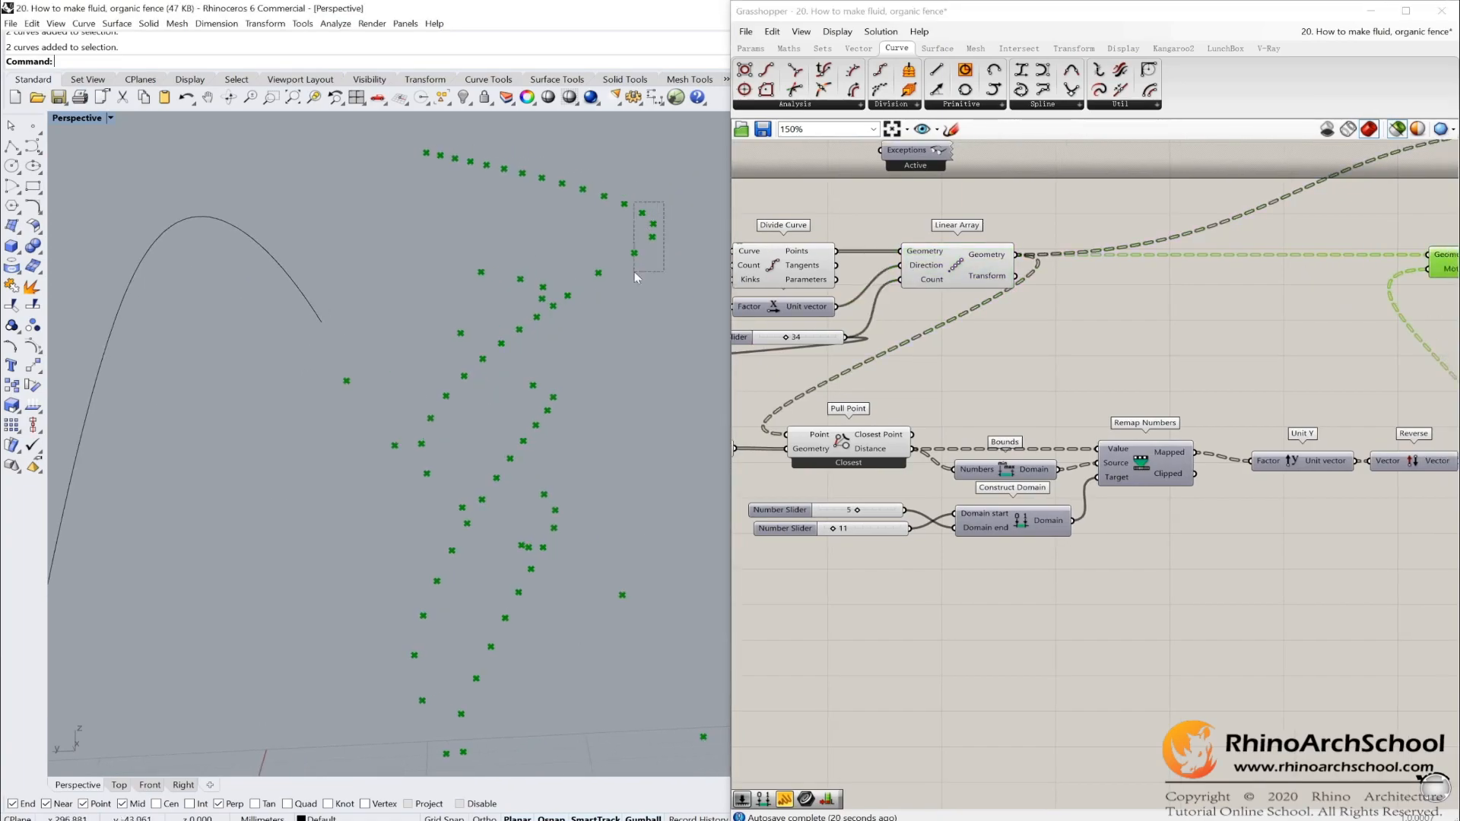
right_click_drag(635, 261, 456, 313)
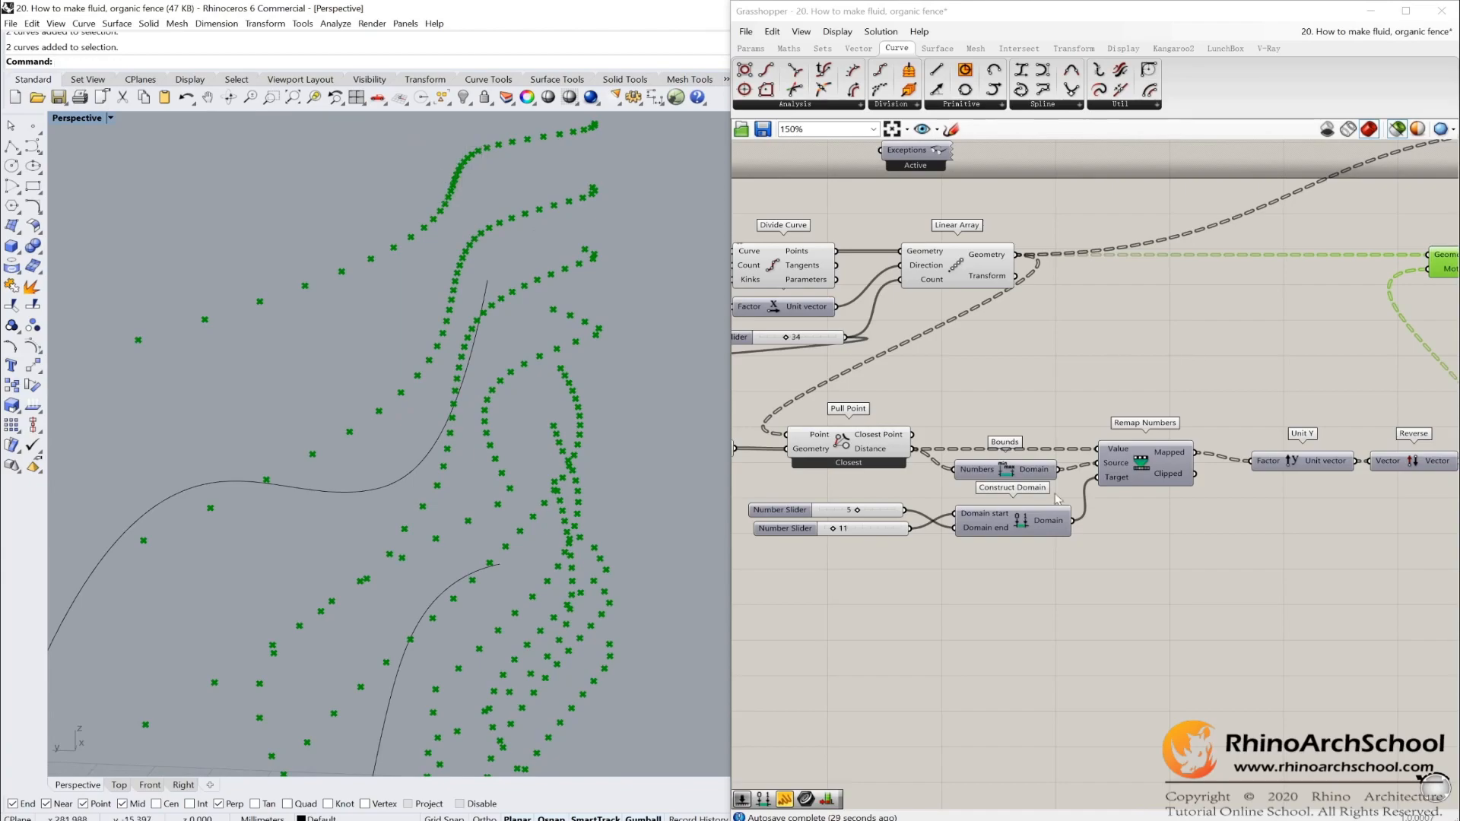
Highlight the upper wavy curve among the Linear Array points, and examine the Move points around it from several angles
left_click(981, 272)
right_click_drag(301, 257, 443, 166)
left_click(452, 464)
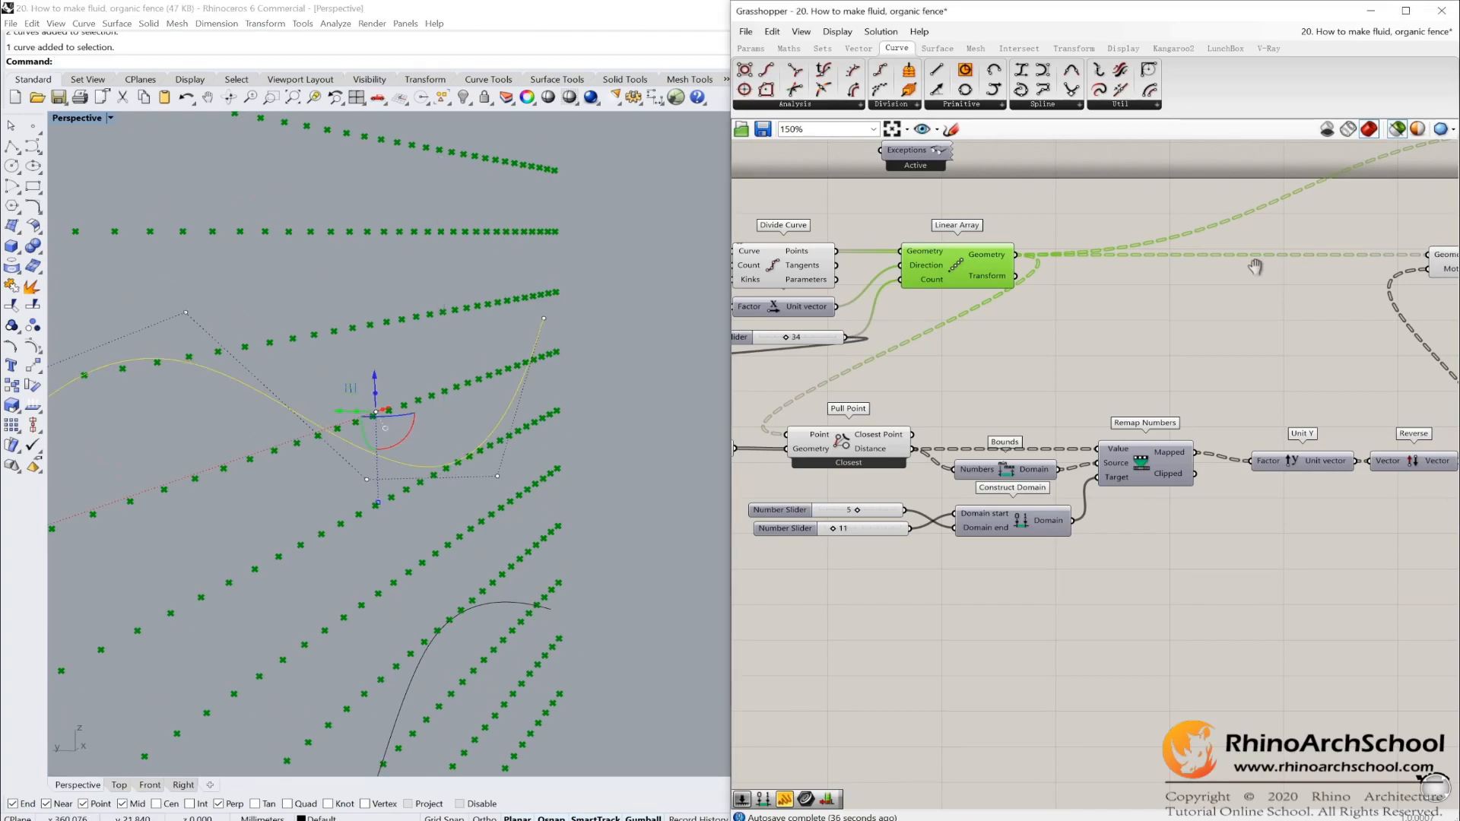
right_click_drag(1256, 267, 1109, 270)
left_click(1337, 264)
right_click_drag(537, 243, 418, 360)
left_click_drag(347, 263, 576, 362)
right_click_drag(576, 362, 583, 445)
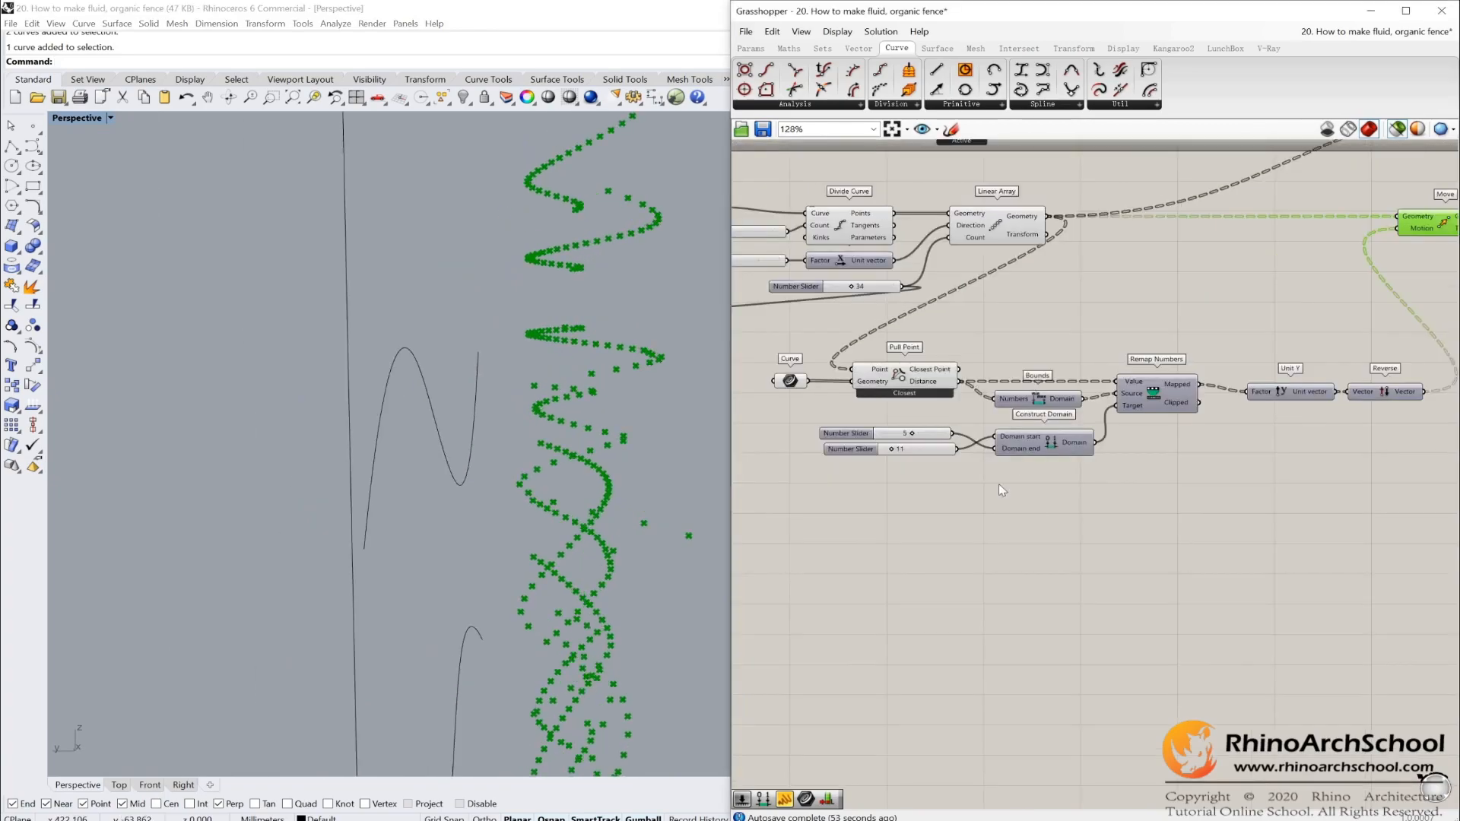
right_click_drag(500, 402, 443, 393)
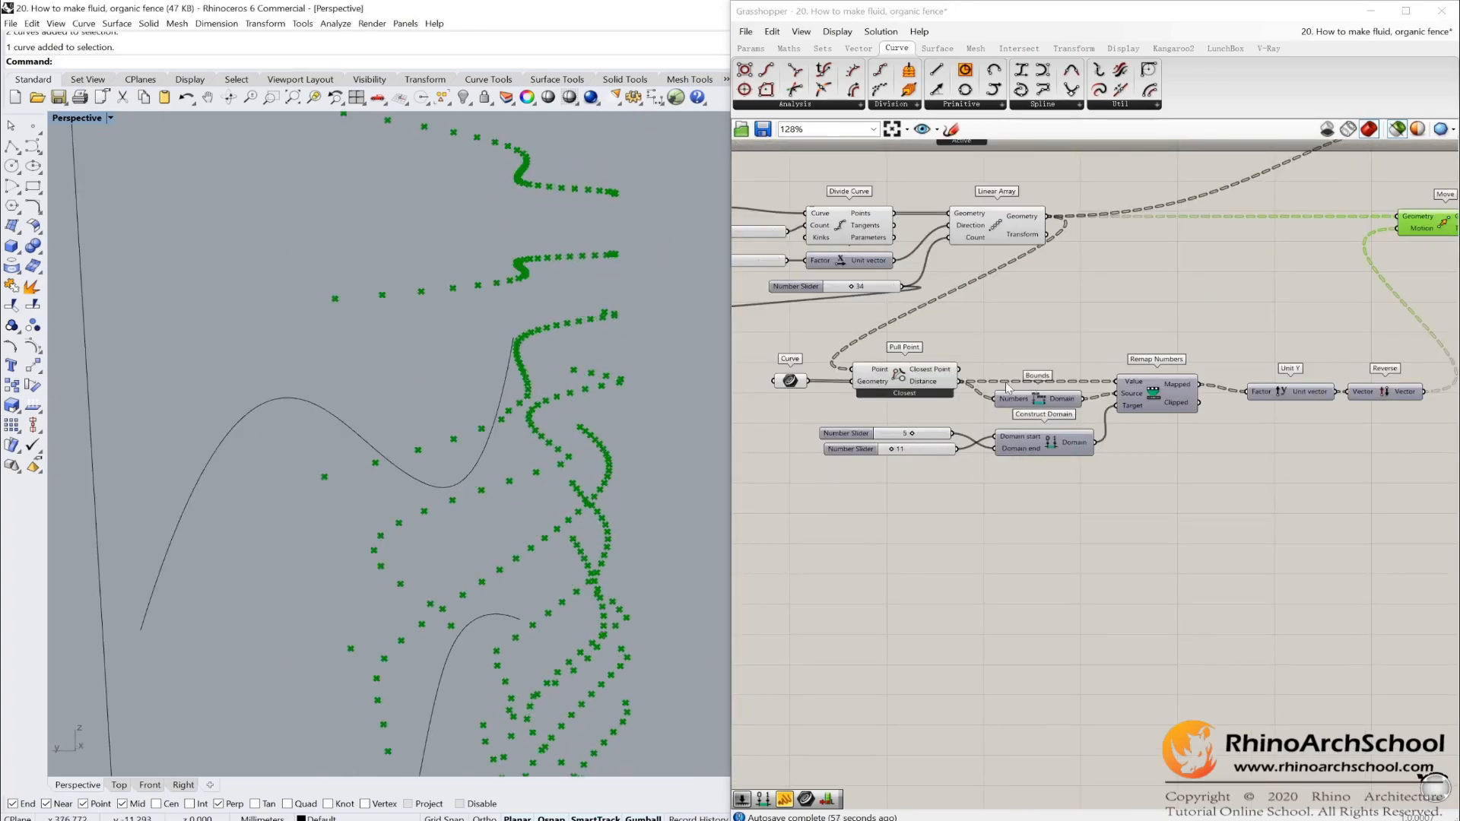
Select the Flip Matrix between Move and the lower Nurbs Curve to preview its points
scroll(1058, 369, "down", 2)
right_click_drag(1245, 349, 1023, 387)
scroll(1209, 305, "up", 3)
right_click_drag(723, 415, 555, 385)
left_click(1140, 296)
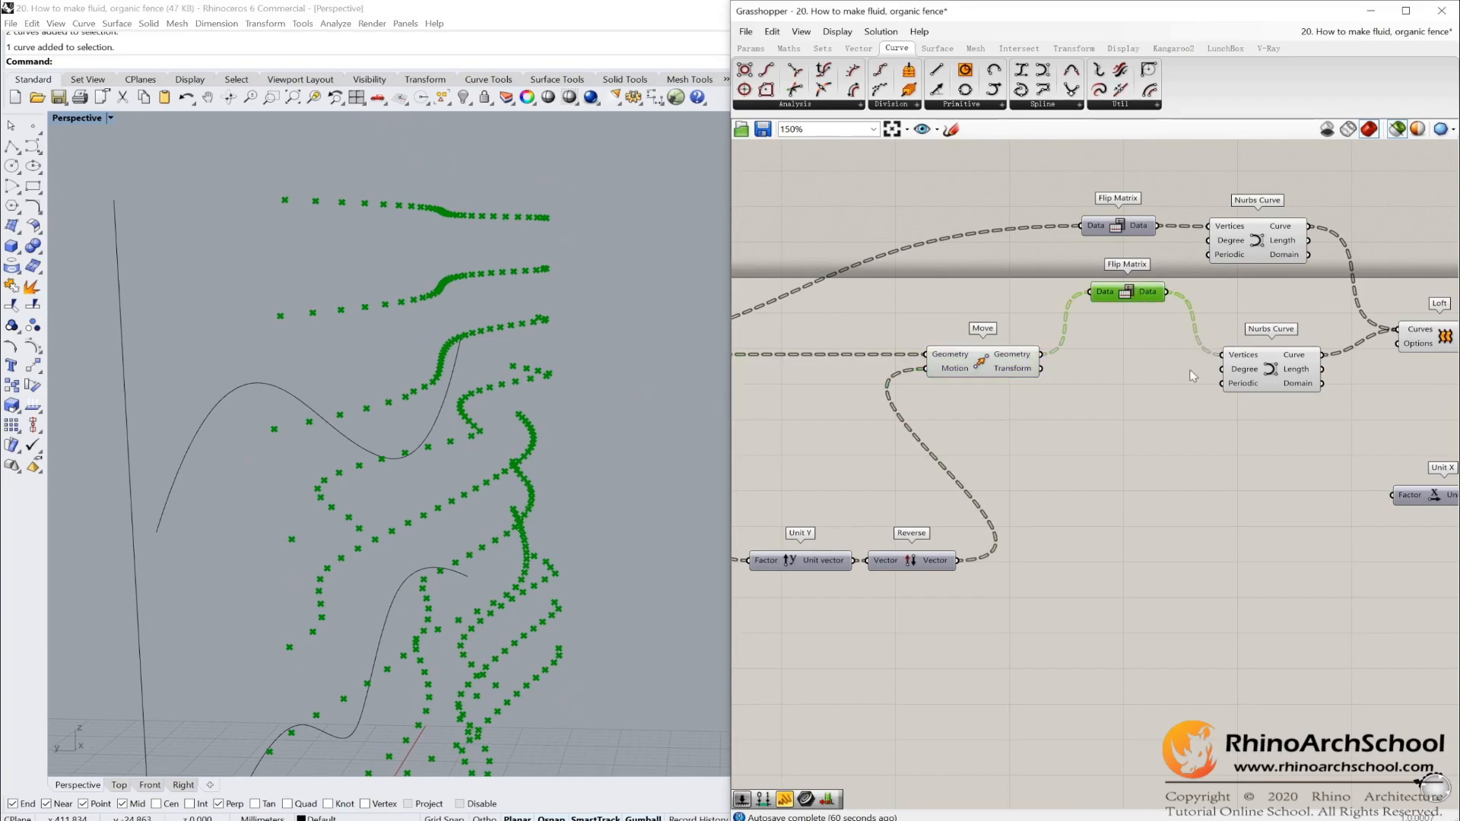
Try wiring Move's Geometry output directly into the lower Nurbs Curve's Vertices, bypassing Flip Matrix, and preview the curves
scroll(1095, 370, "up", 3)
right_click_drag(646, 312, 524, 285)
right_click_drag(1080, 456, 904, 462)
left_click(1255, 388)
left_click_drag(842, 346, 1160, 355)
right_click_drag(495, 373, 553, 360)
left_click_drag(655, 200, 593, 230)
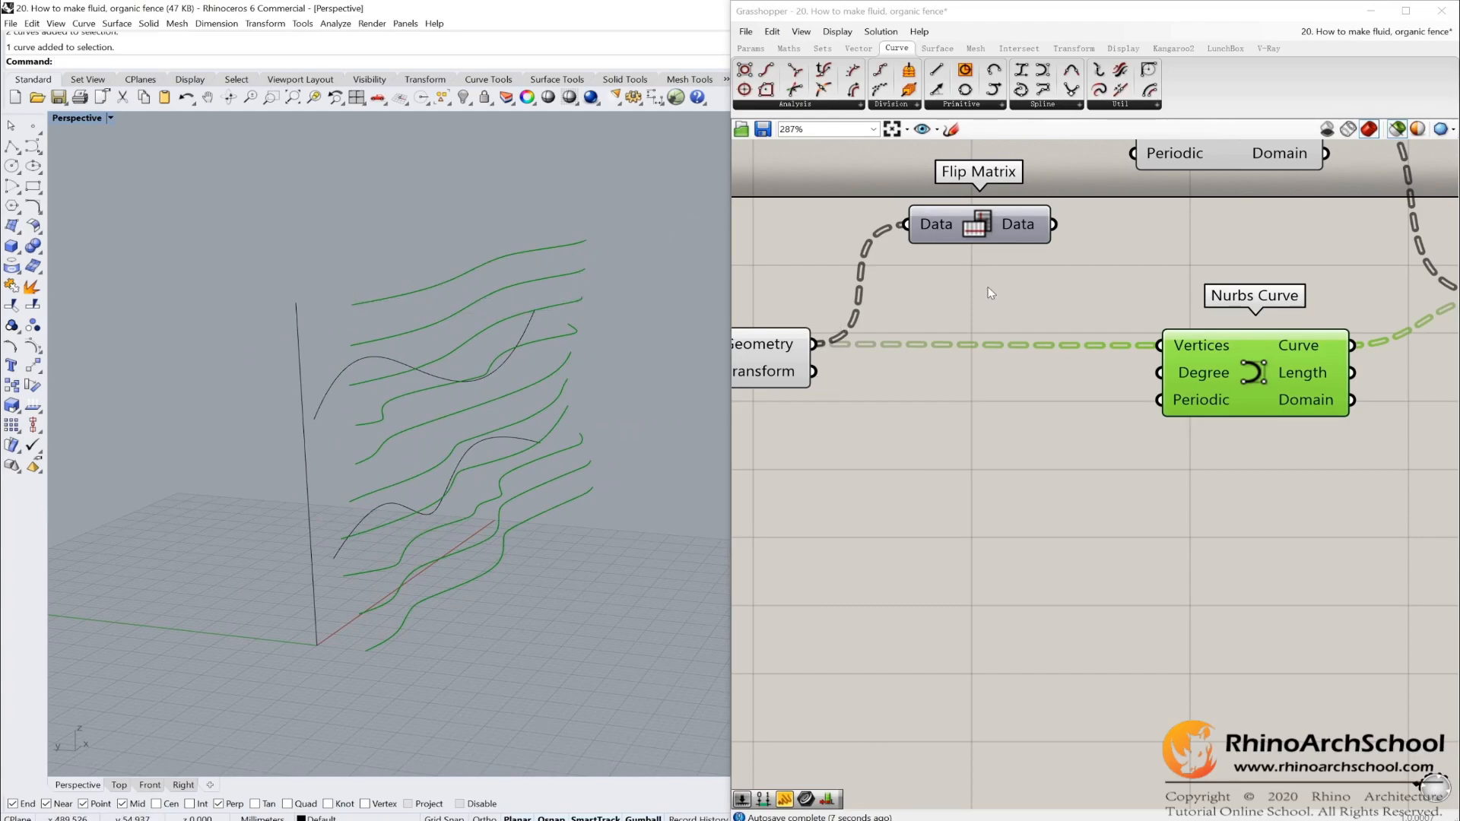
Connect the lower Flip Matrix's Data output to the Nurbs Curve's Vertices input and preview the curves
left_click(992, 227)
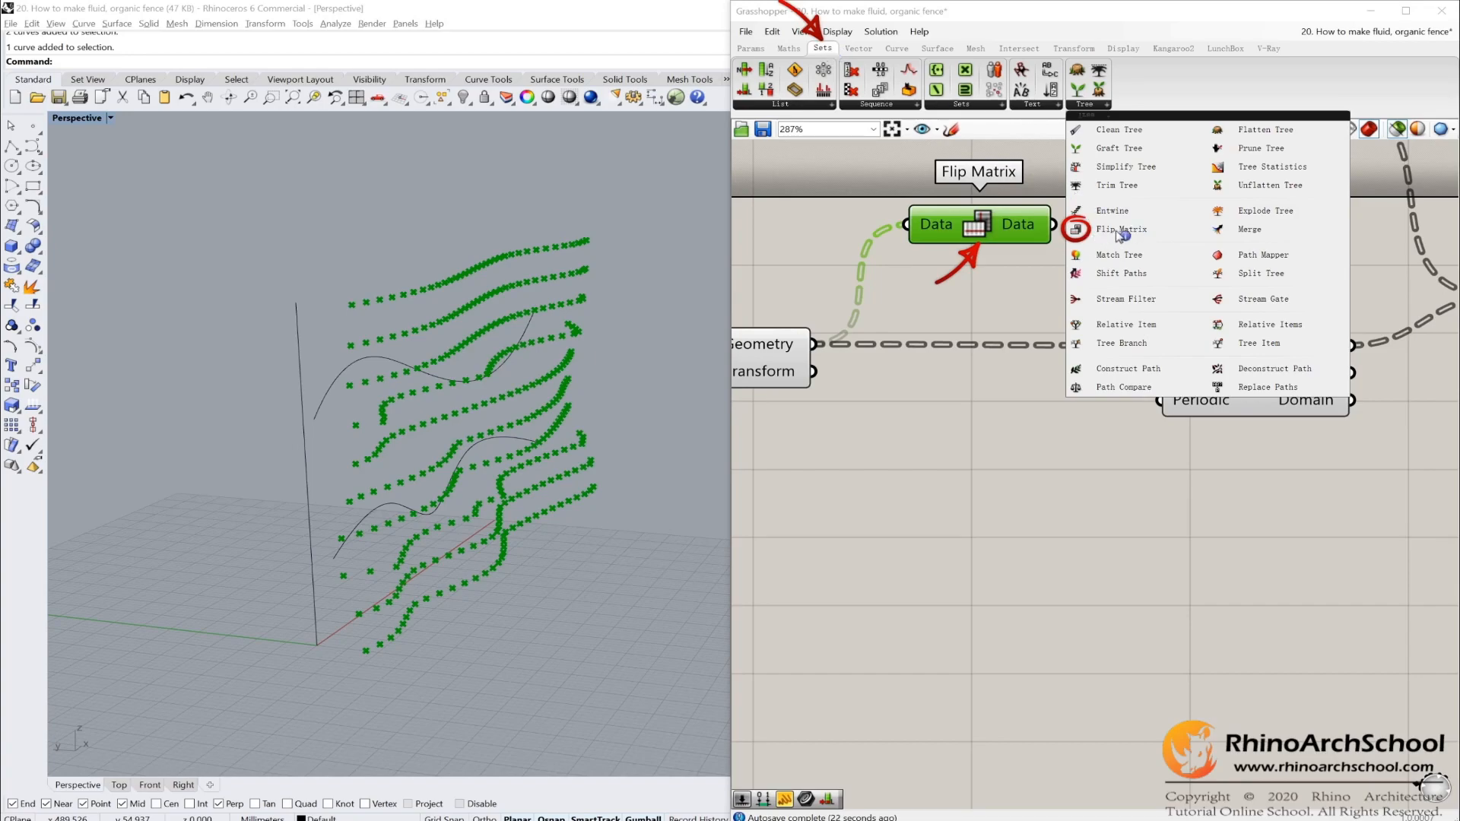
left_click_drag(1054, 224, 1155, 358)
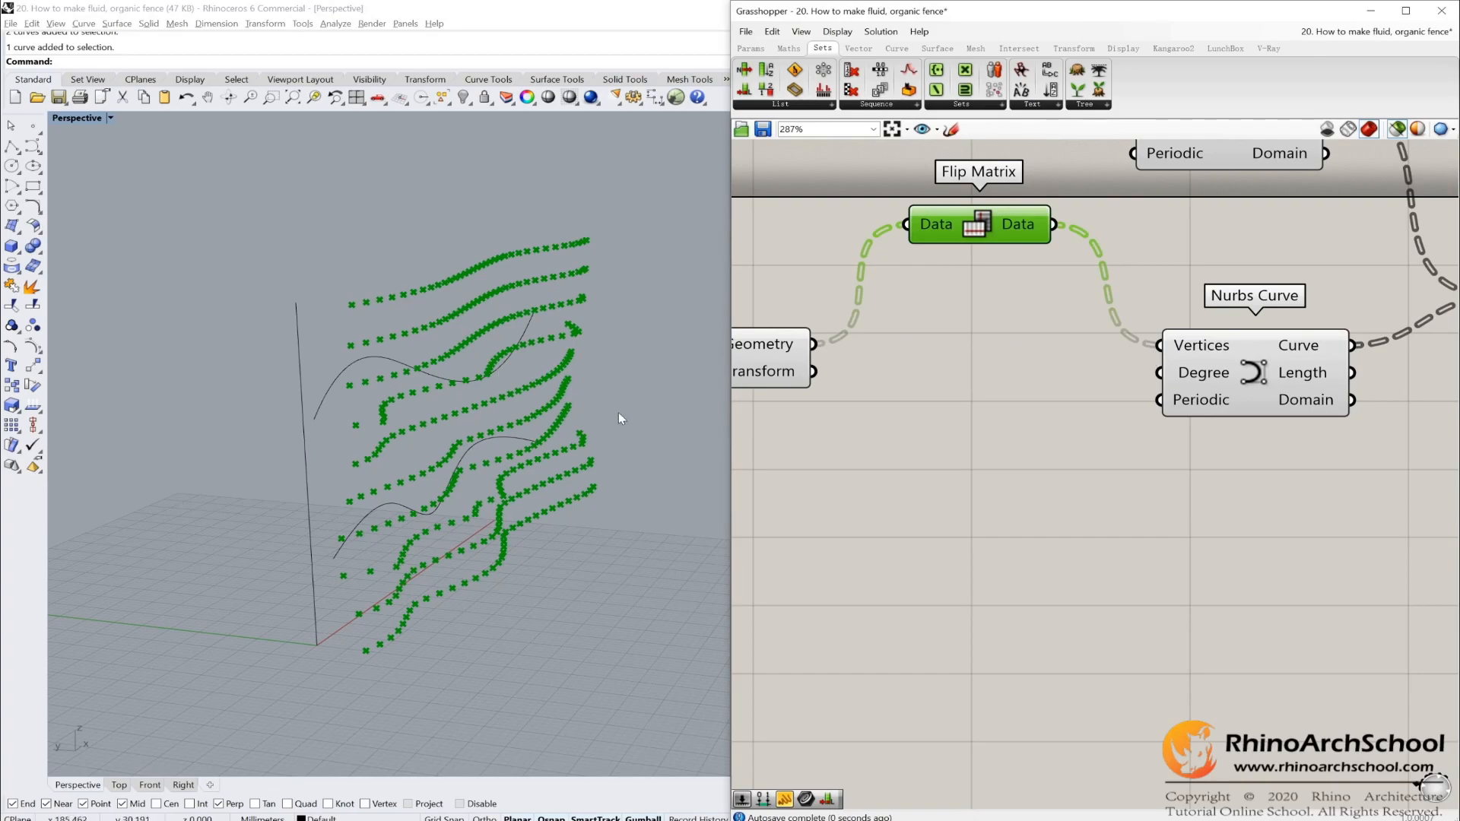
left_click(1220, 394)
right_click_drag(619, 424, 508, 374)
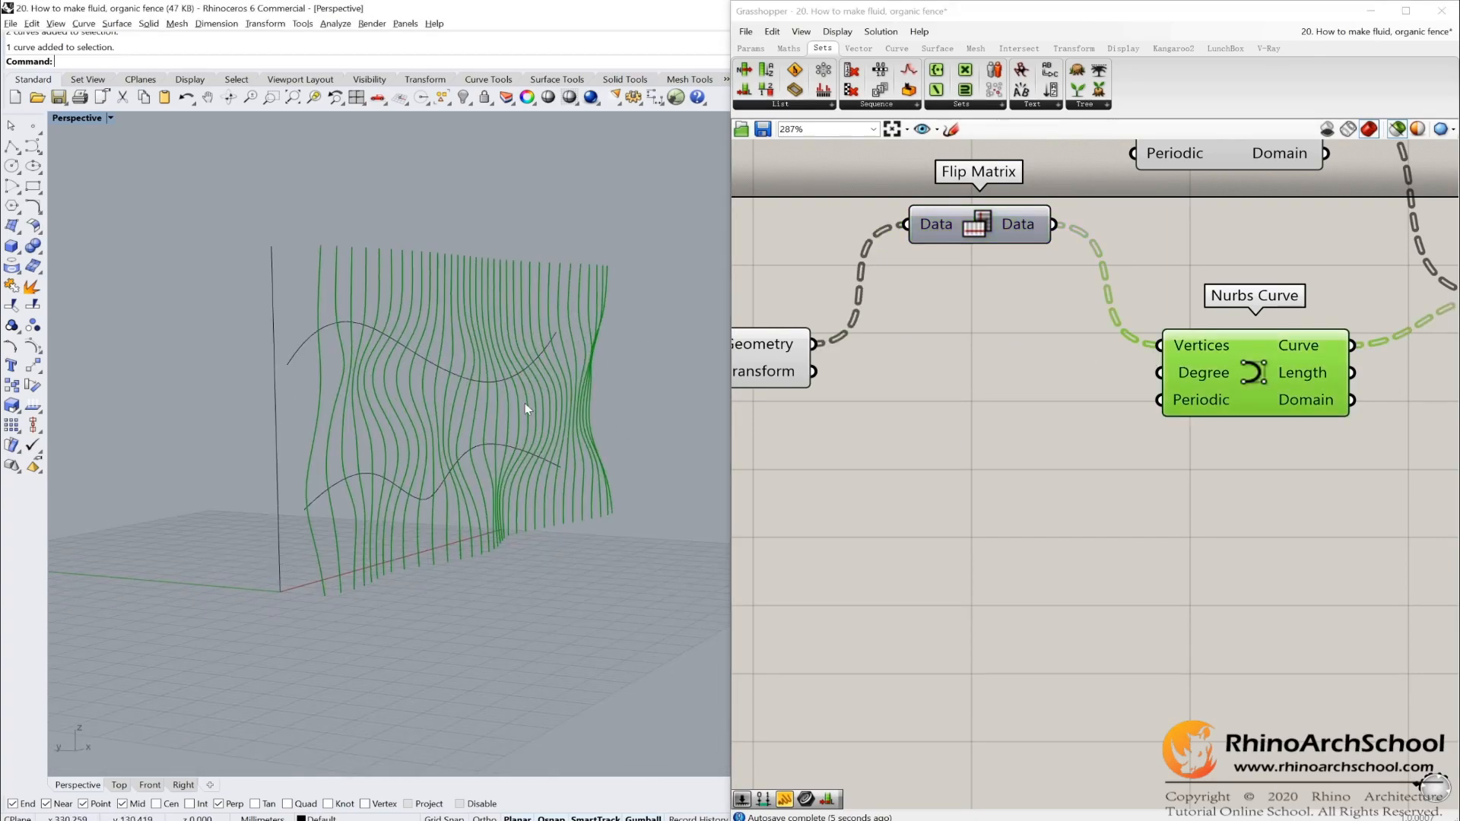
Preview the upper Nurbs Curve in Rhino and trace its input back along the definition
right_click_drag(1361, 361, 1088, 435)
scroll(1063, 455, "down", 2)
left_click(949, 300)
right_click_drag(949, 302, 1166, 335)
right_click_drag(482, 458, 409, 365)
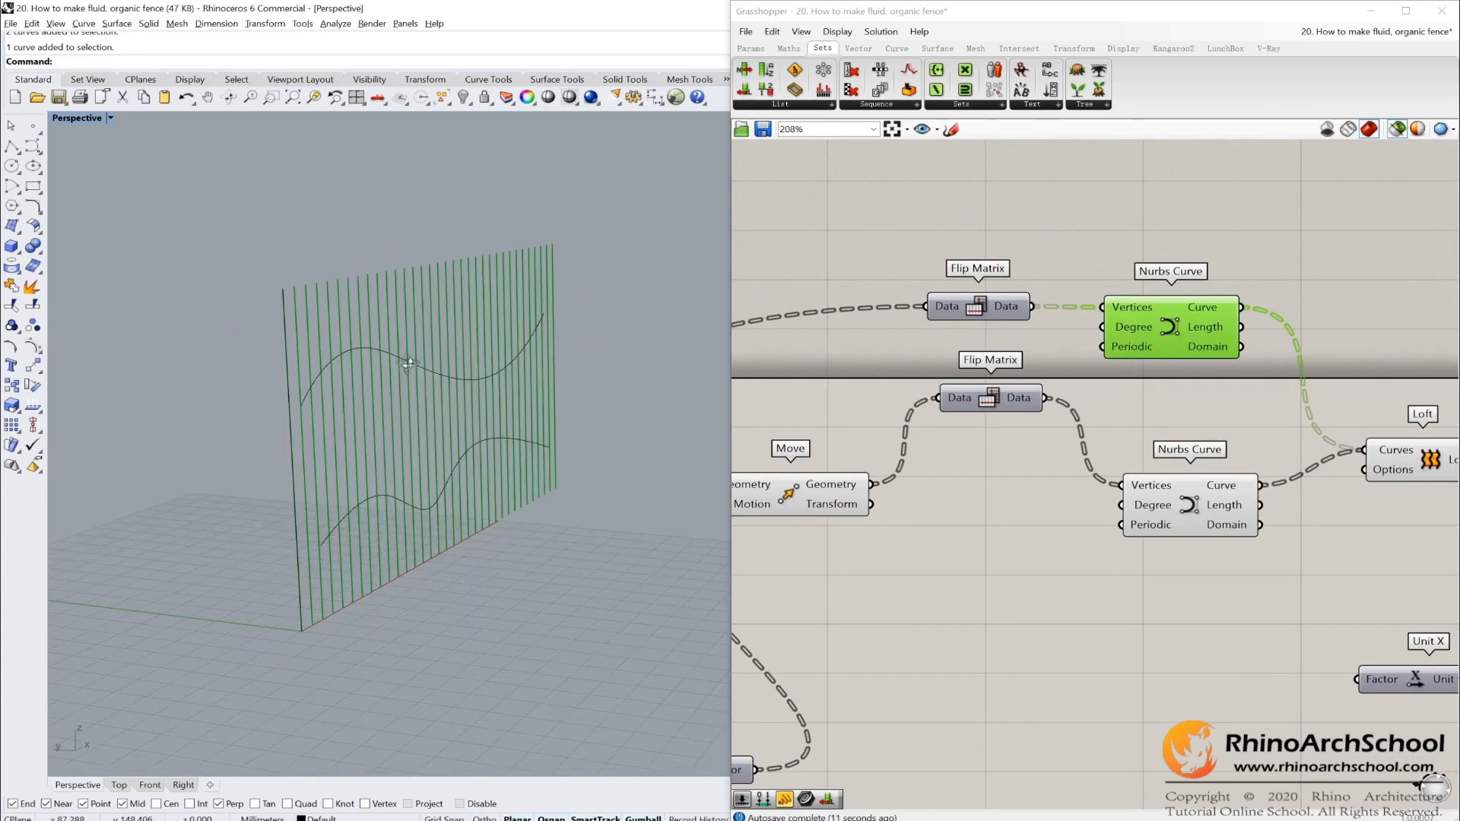
scroll(924, 426, "down", 2)
right_click_drag(924, 428, 1189, 370)
right_click_drag(898, 373, 1305, 354)
left_click(998, 397)
mouse_move(1161, 395)
right_mouse_down()
mouse_move(995, 403)
mouse_move(991, 378)
mouse_move(909, 439)
right_mouse_up()
right_click_drag(1389, 367, 1141, 368)
Highlight the upper Flip Matrix and Nurbs Curve together, and preview the Linear Array points that feed them
left_click_drag(1194, 297, 1266, 323)
left_click_drag(1064, 353, 1065, 361)
left_click(1244, 496)
left_click_drag(1268, 534, 1065, 380)
left_click_drag(1256, 397, 1062, 316)
left_click(1062, 318)
left_click_drag(1234, 380, 1054, 299)
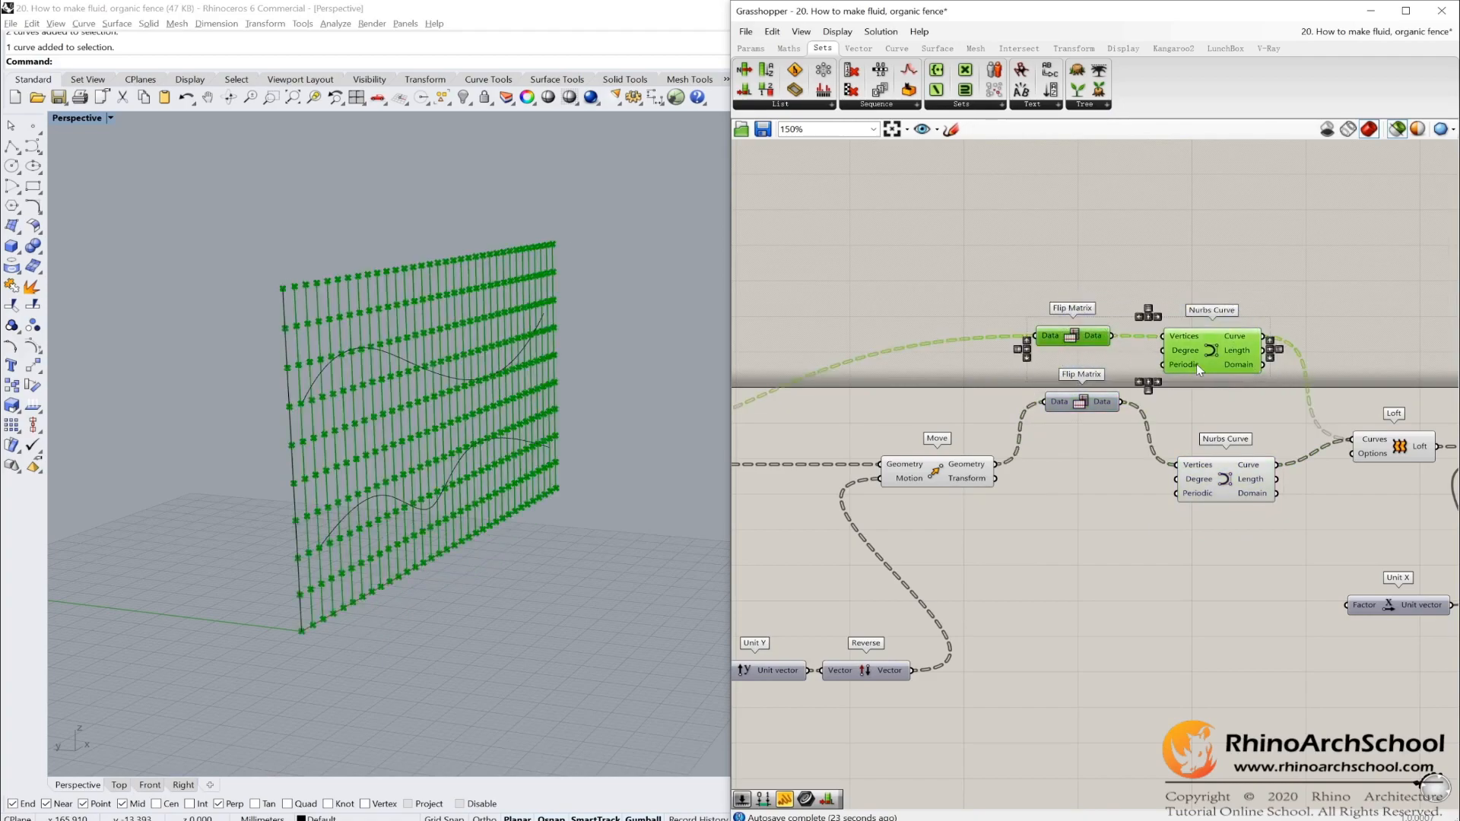
right_click_drag(944, 384, 1239, 322)
right_click_drag(843, 409, 1045, 383)
scroll(939, 391, "up", 3)
left_click(927, 409)
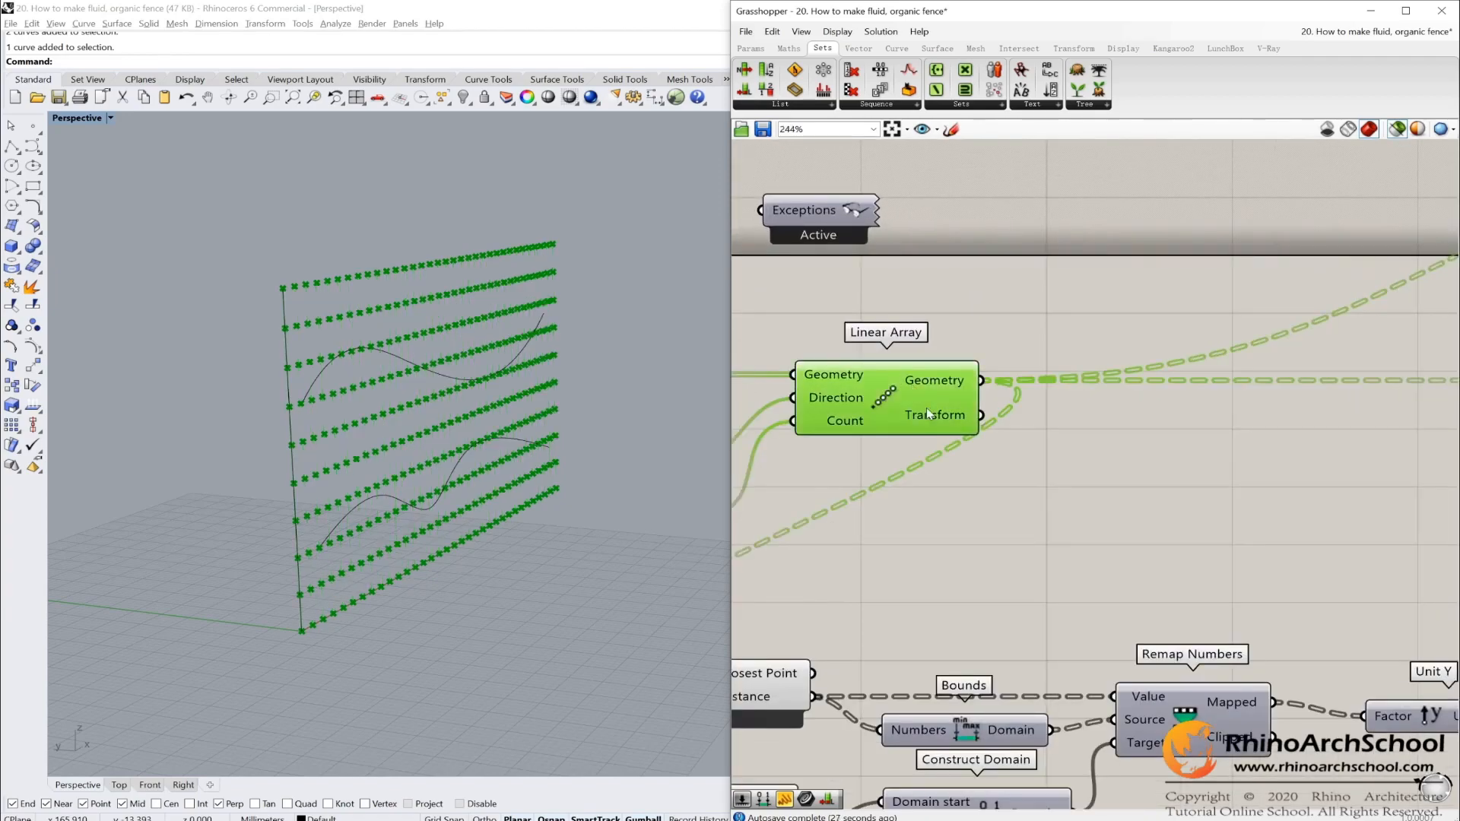
Preview the Loft between the upper and lower Nurbs Curves and examine its surfaces up close
right_click_drag(1400, 354, 891, 432)
right_click_drag(1293, 357, 946, 416)
right_click_drag(1278, 316, 913, 372)
left_click(1016, 355)
mouse_move(478, 363)
right_mouse_down()
mouse_move(608, 369)
mouse_move(457, 378)
right_mouse_up()
left_click_drag(641, 226, 222, 312)
left_click(1270, 420)
right_click_drag(1274, 424, 1083, 308)
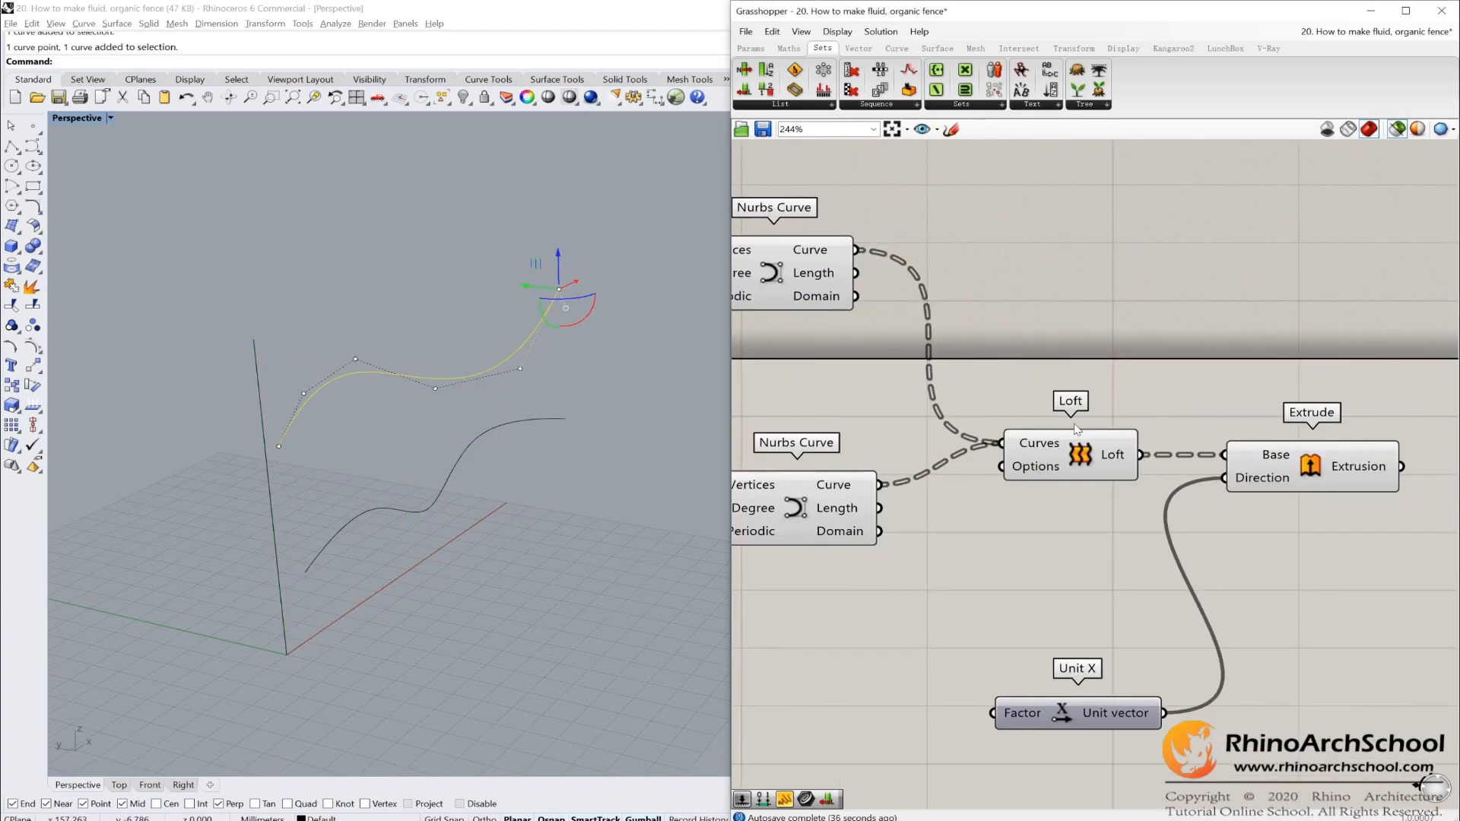
left_click(1035, 444)
right_click_drag(872, 396, 1025, 405)
right_click_drag(551, 359, 441, 374)
scroll(259, 353, "up", 6)
right_click_drag(258, 353, 449, 383)
scroll(300, 362, "down", 6)
Preview the Extrude result and move the Unit X component that sets its direction slightly closer to it
right_click_drag(1167, 487, 965, 378)
left_click(1248, 366)
right_click_drag(489, 418, 466, 532)
left_click(1012, 620)
left_click_drag(1091, 618, 1095, 575)
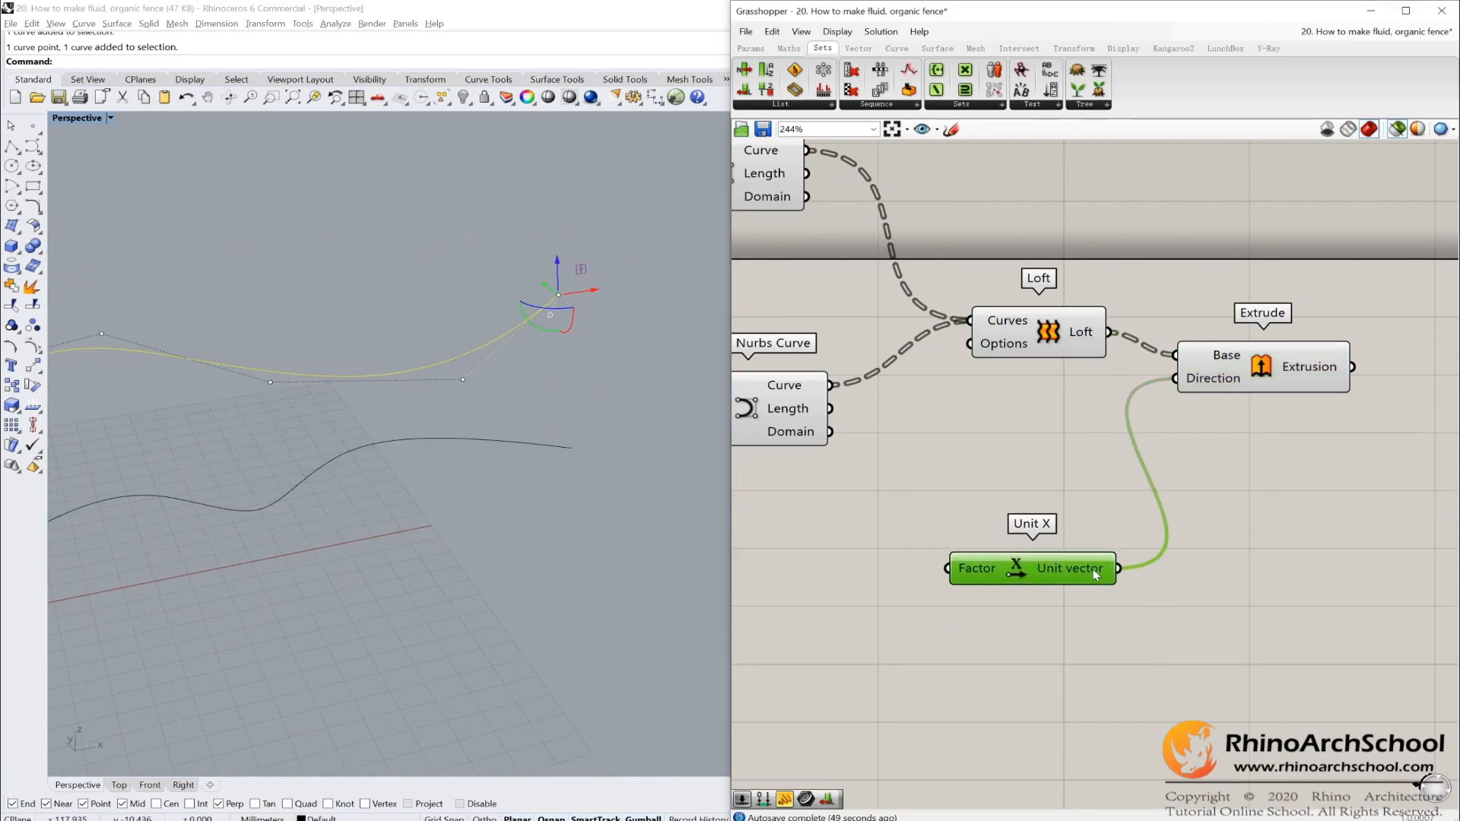
Add a Multiplication component to the canvas below the sliders at the start of the definition
scroll(915, 563, "down", 3)
right_click_drag(1010, 517, 1449, 419)
right_click_drag(791, 455, 1376, 417)
right_click_drag(997, 416, 1274, 399)
mouse_move(970, 434)
right_mouse_down()
mouse_move(1218, 413)
mouse_move(1129, 423)
right_mouse_up()
left_click_drag(1148, 447, 886, 367)
double_click(1031, 500)
key("Delete")
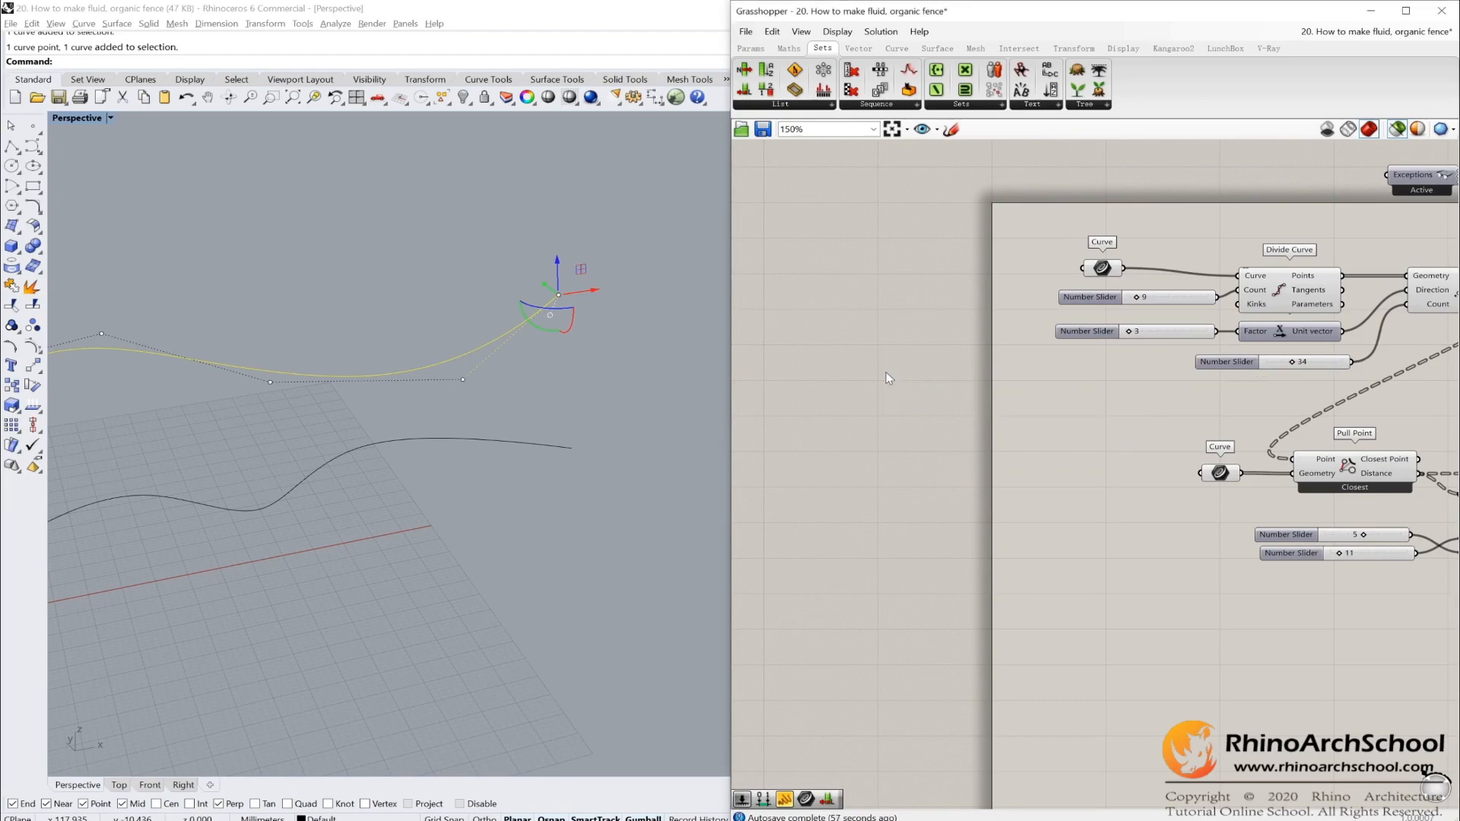
double_click(1033, 403)
type("*")
key("Return")
left_click_drag(1033, 403, 1104, 410)
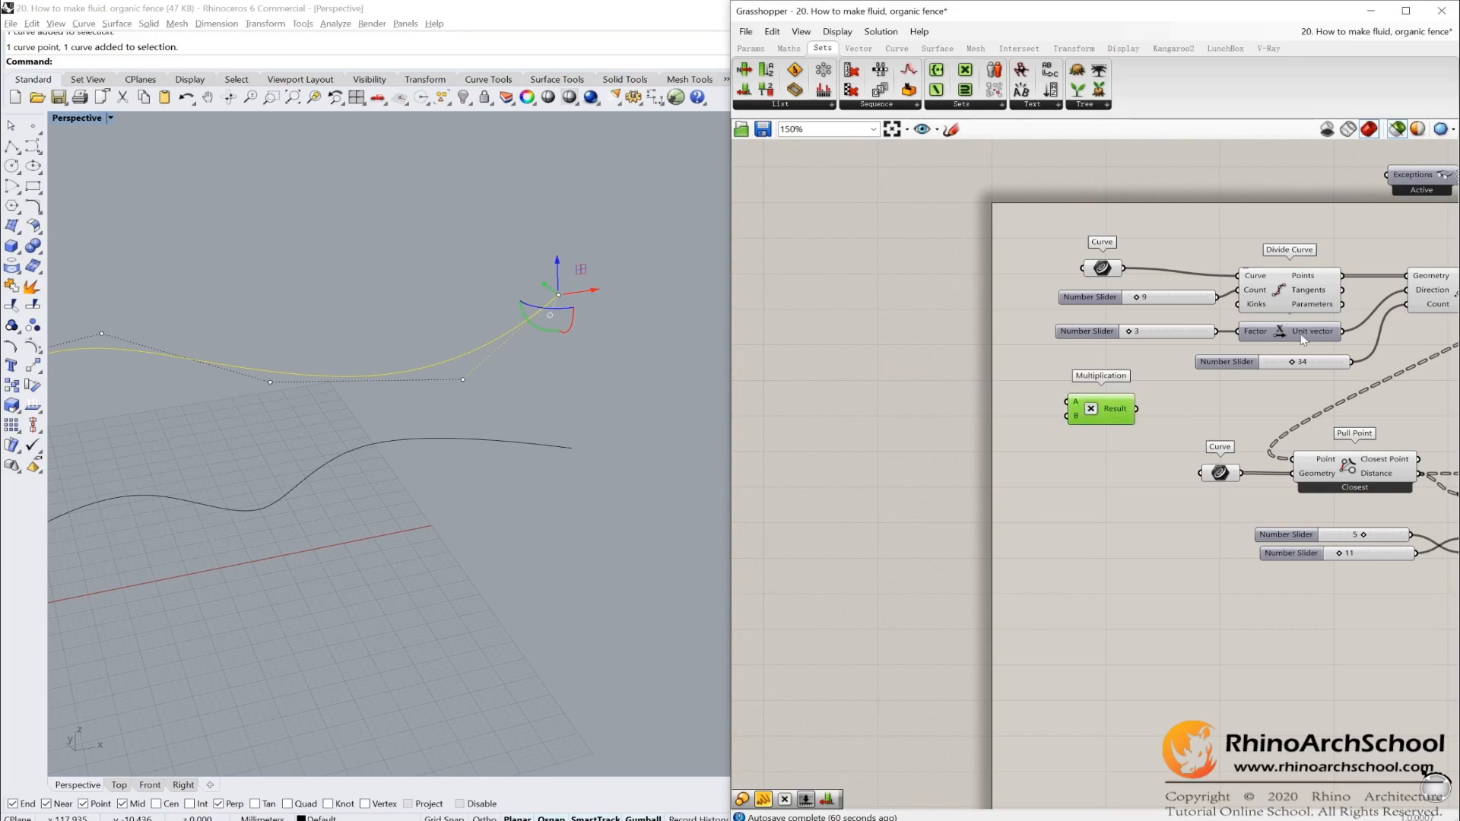
Connect the slider at 3 to Multiplication's A input and add a number slider set to 0.3
left_click_drag(1220, 334, 1067, 402)
double_click(977, 424)
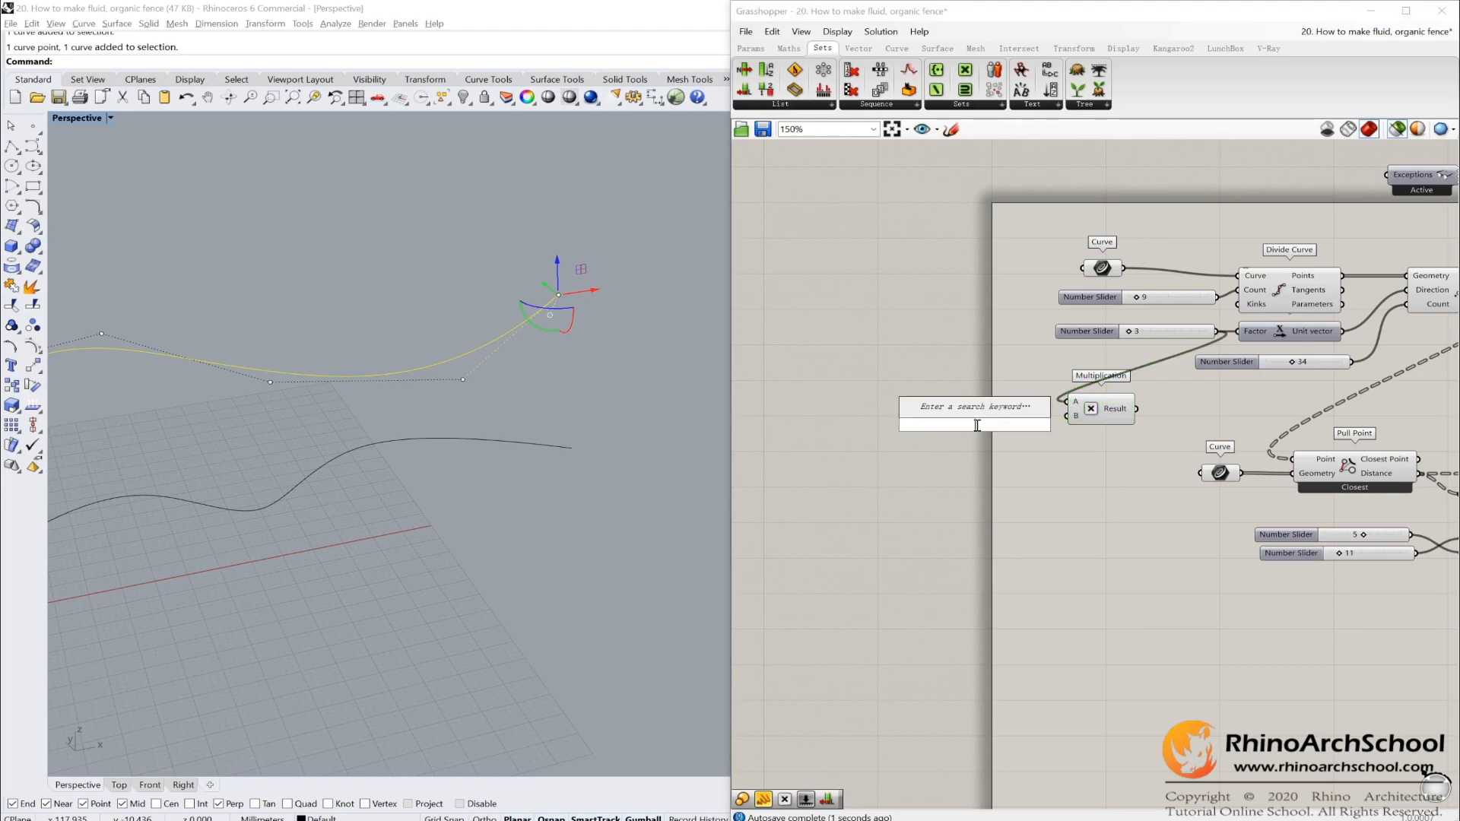
type("0.3")
key("Return")
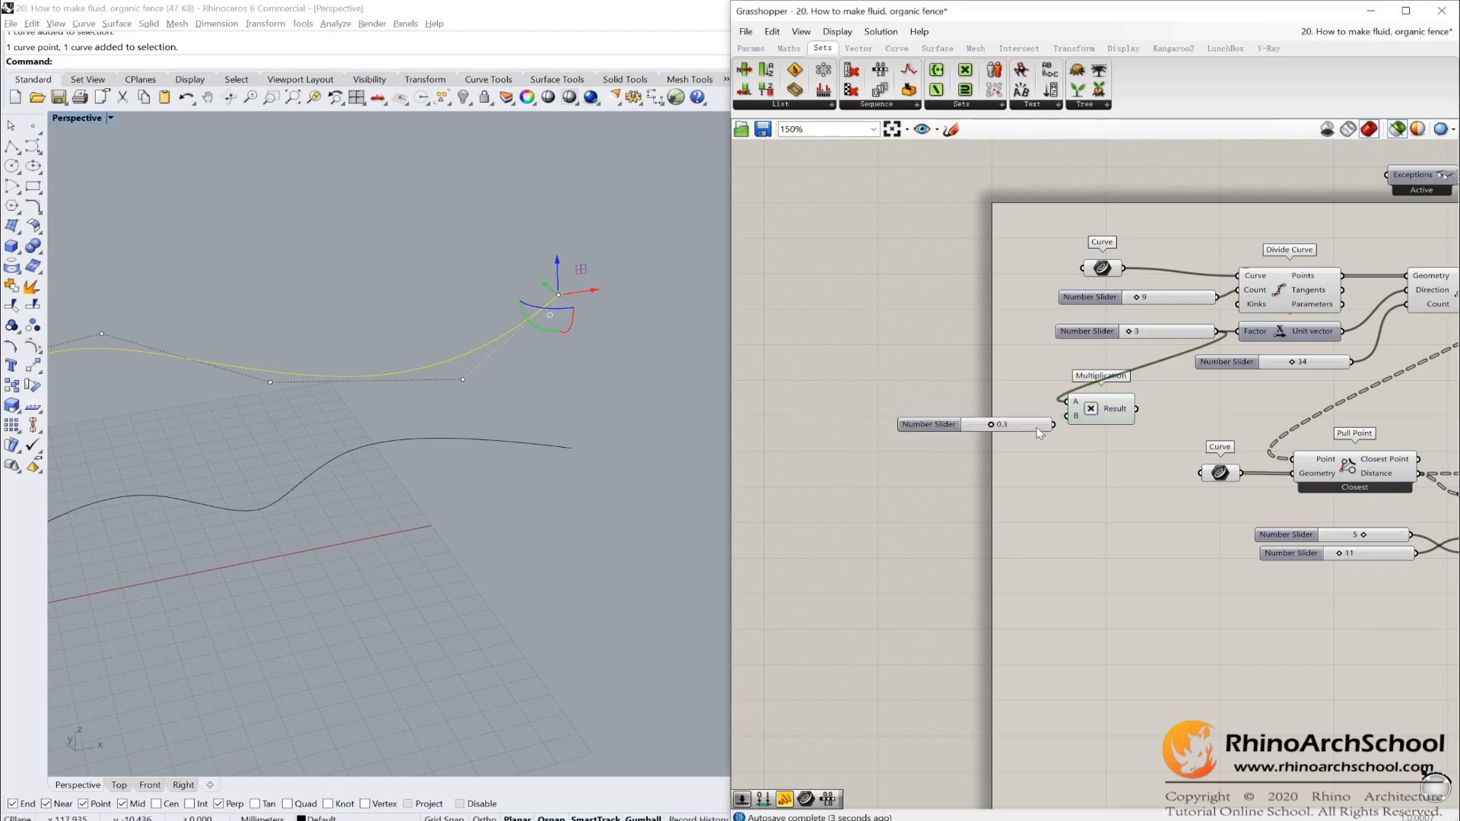
Connect the 0.3 slider to Multiplication's B input and the Result to the Factor of Extrude's Unit X
left_click_drag(1057, 428, 1153, 369)
scroll(957, 398, "down", 6)
scroll(957, 399, "down", 3)
scroll(1111, 385, "up", 6)
scroll(1126, 339, "up", 4)
Preview the Extrude result and examine the thickness and spacing of the fence slats
left_click(1417, 203)
right_click_drag(388, 303, 528, 384)
scroll(528, 384, "up", 2)
scroll(237, 307, "up", 5)
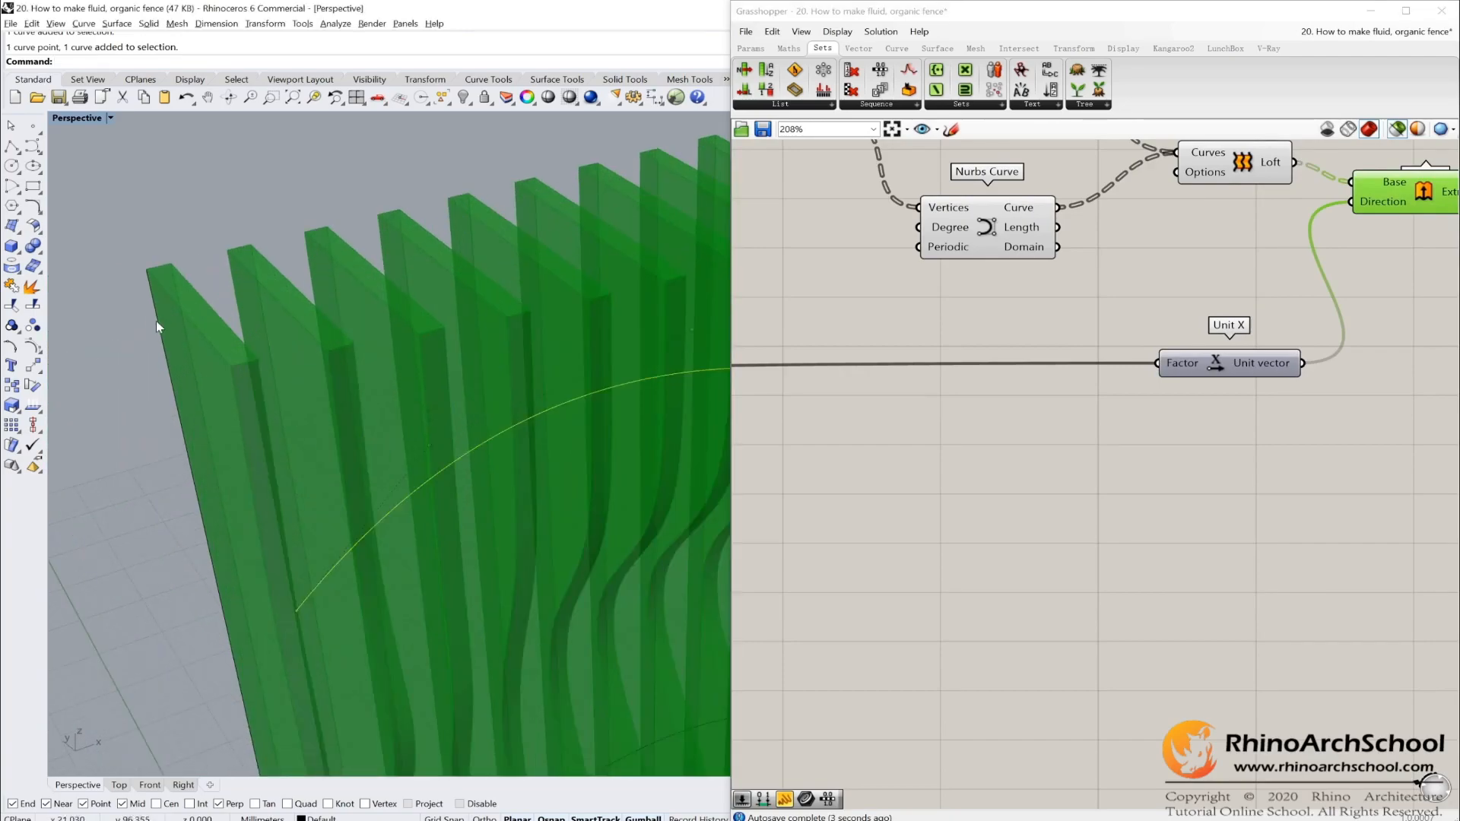
left_click_drag(114, 189, 1144, 327)
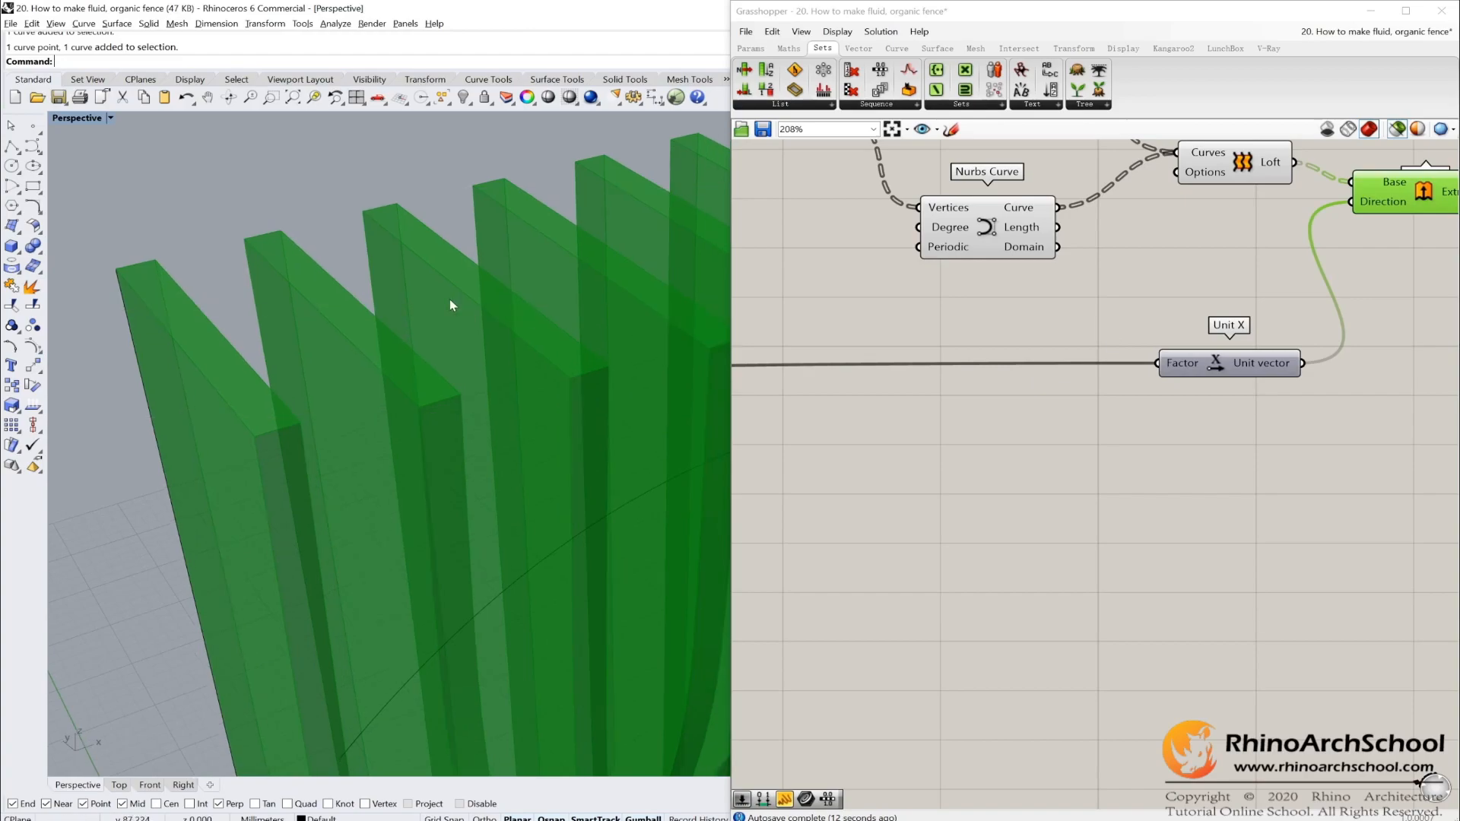
scroll(449, 305, "down", 10)
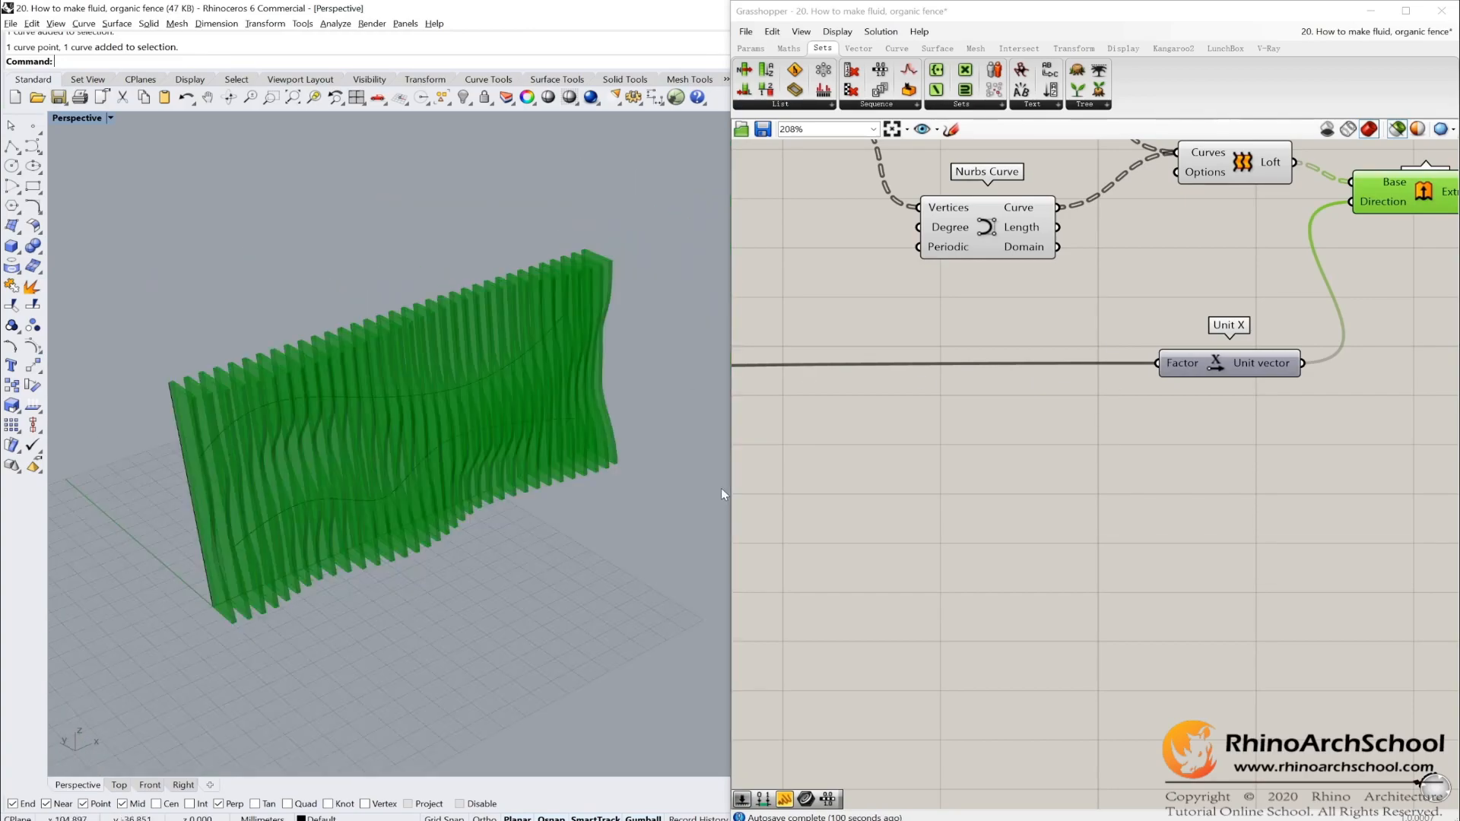